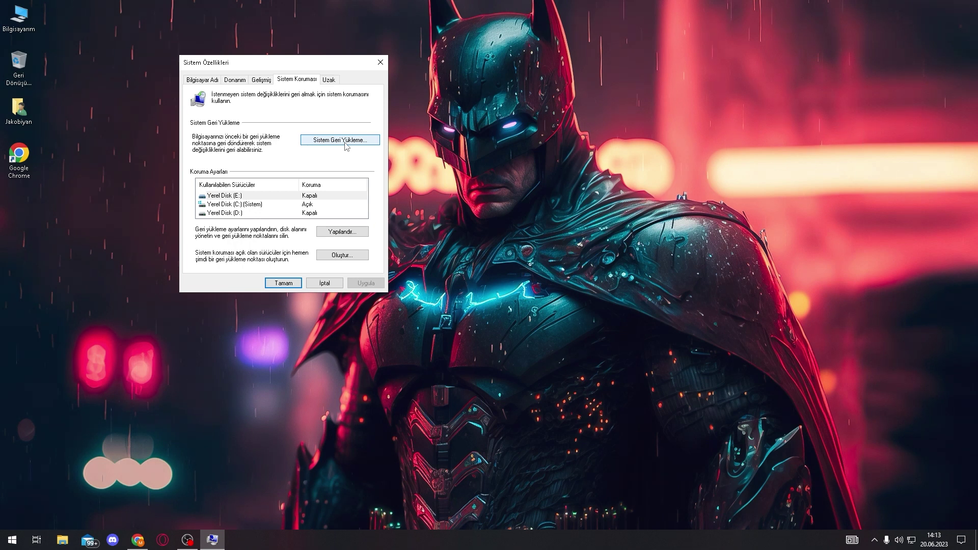
- Create a system restore point with the description 2023, closing the System Restore wizard without restoring anything
click(362, 141)
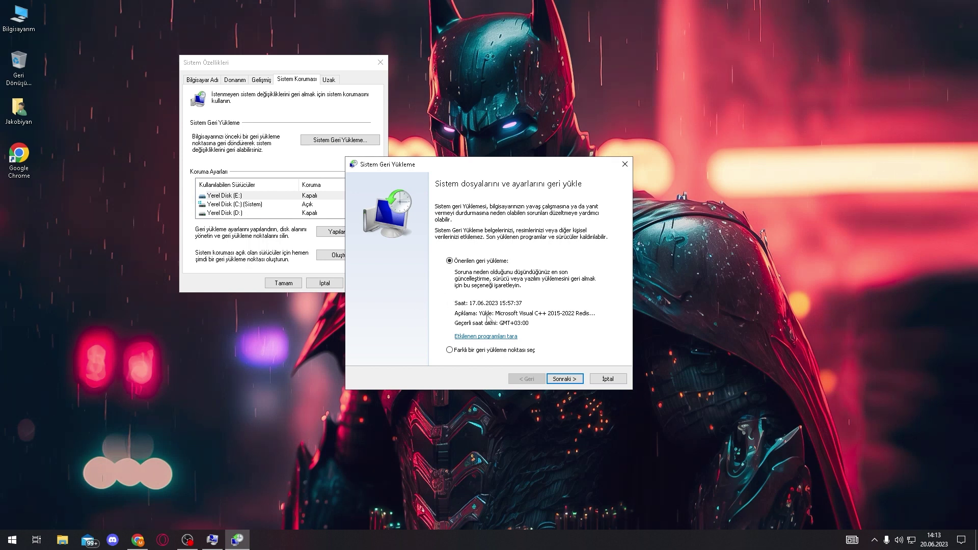
click(608, 378)
click(332, 256)
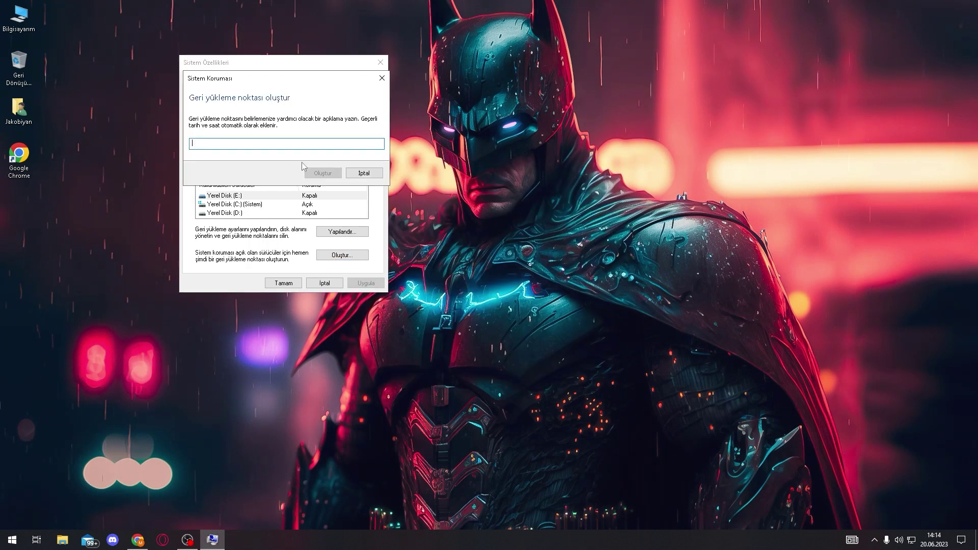
text(20)
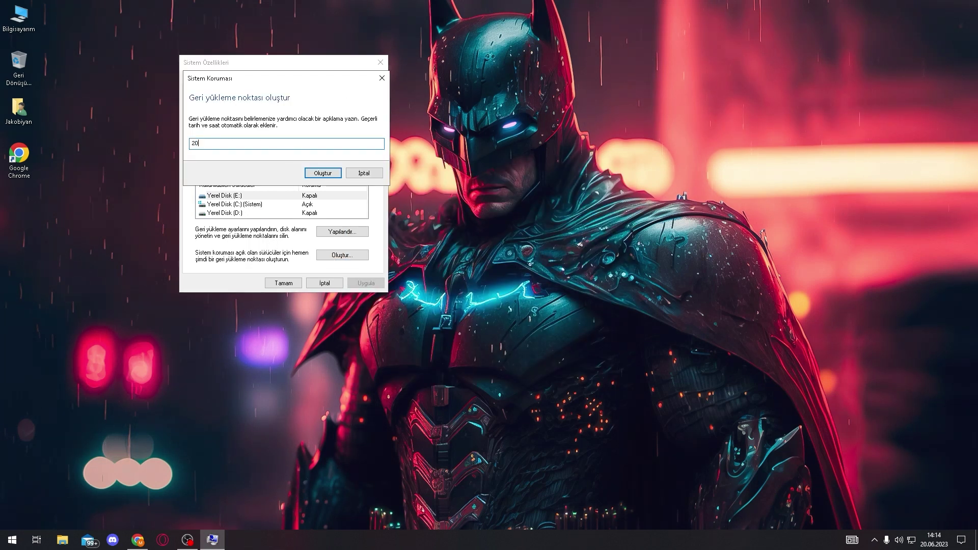
text(23)
key(Return)
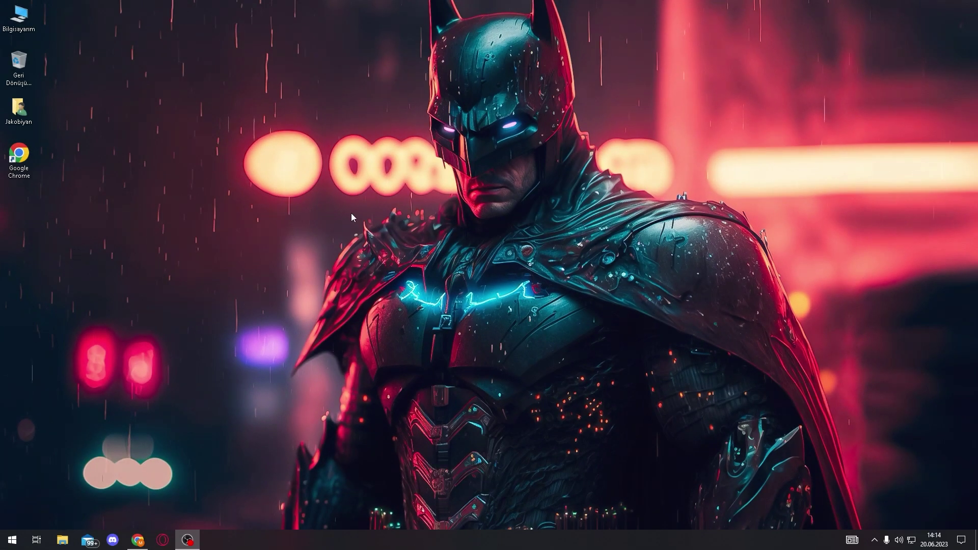
- Open the background apps settings (Arka plan uygulamaları) and look through the list of apps
click(12, 540)
text(ar)
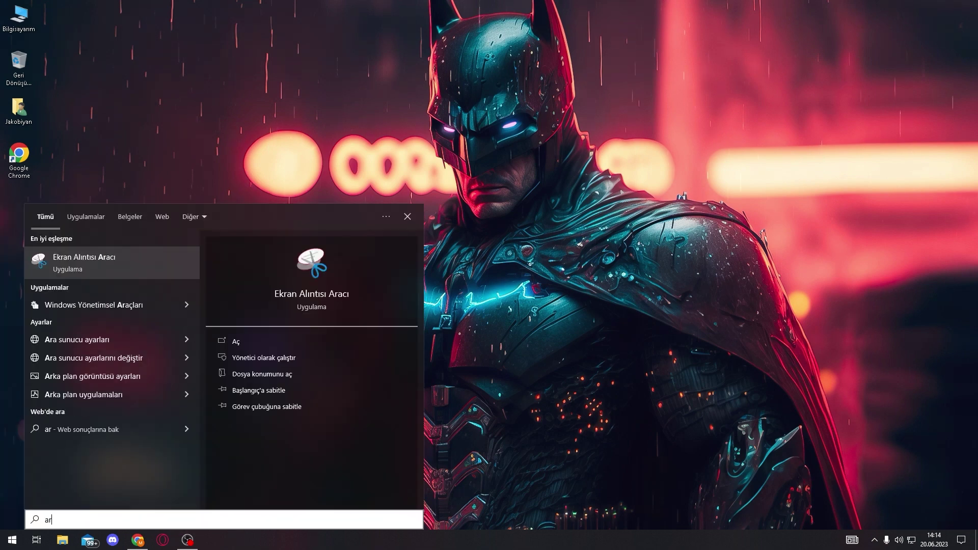
text(ka)
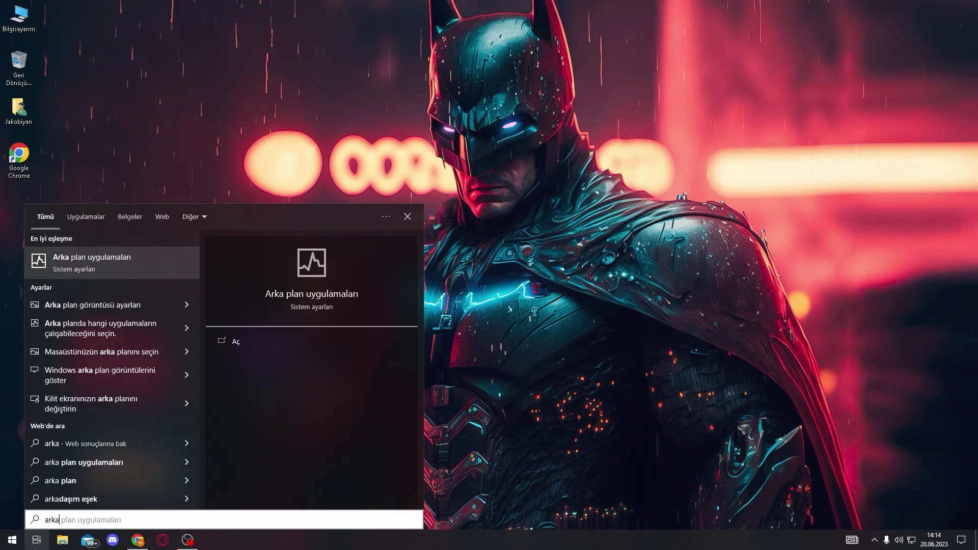
click(125, 256)
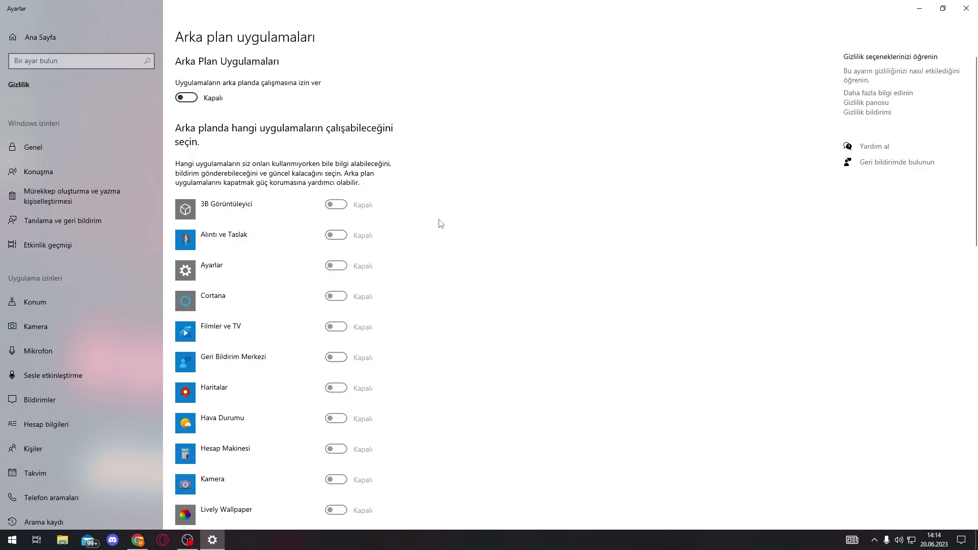
scroll(312, 333, down, 10)
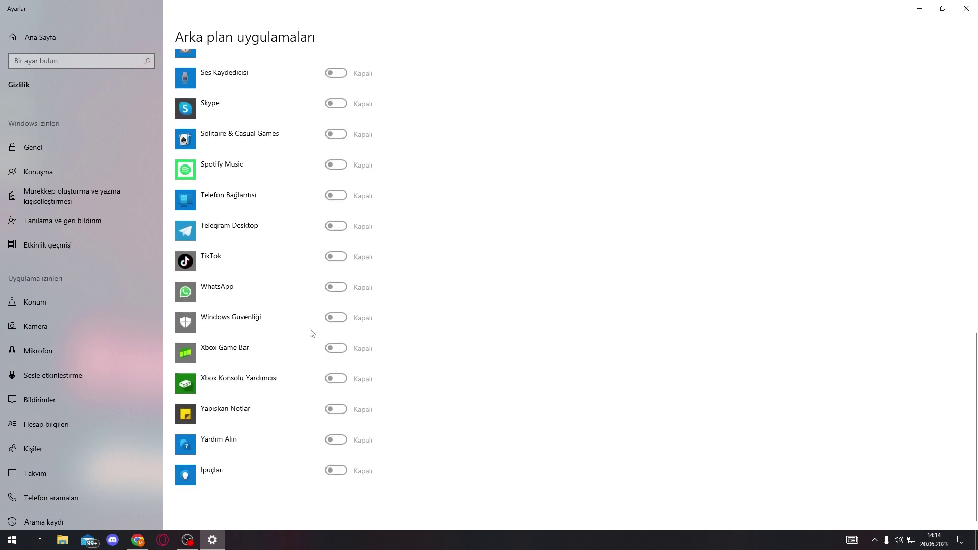
scroll(252, 275, up, 10)
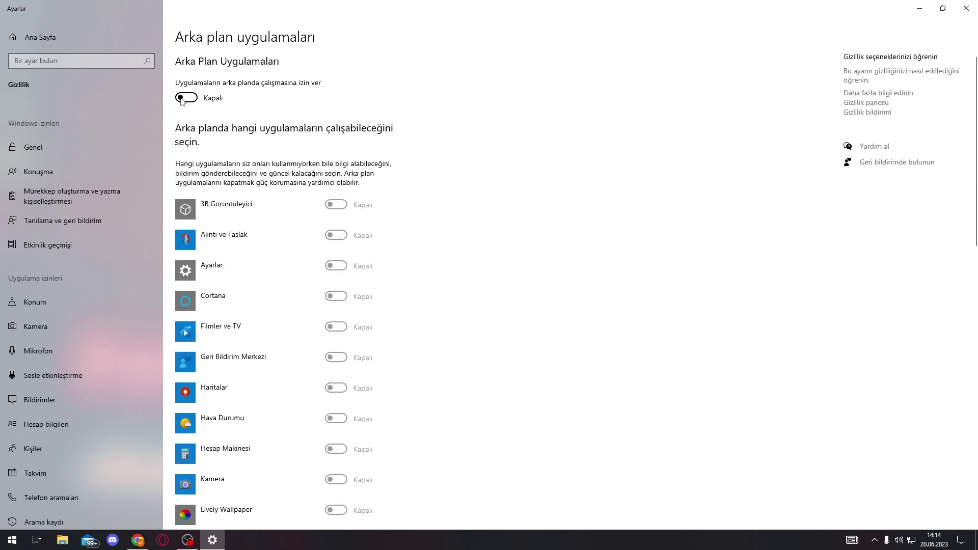
- Switch the permission for apps to run in the background on and back off, and review the app list
click(189, 99)
click(189, 99)
scroll(357, 234, down, 8)
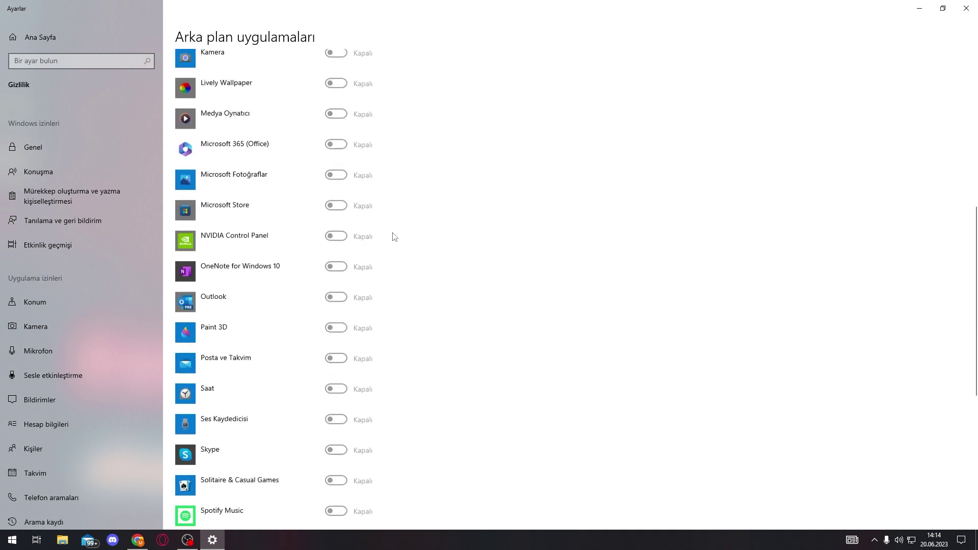
scroll(341, 238, down, 5)
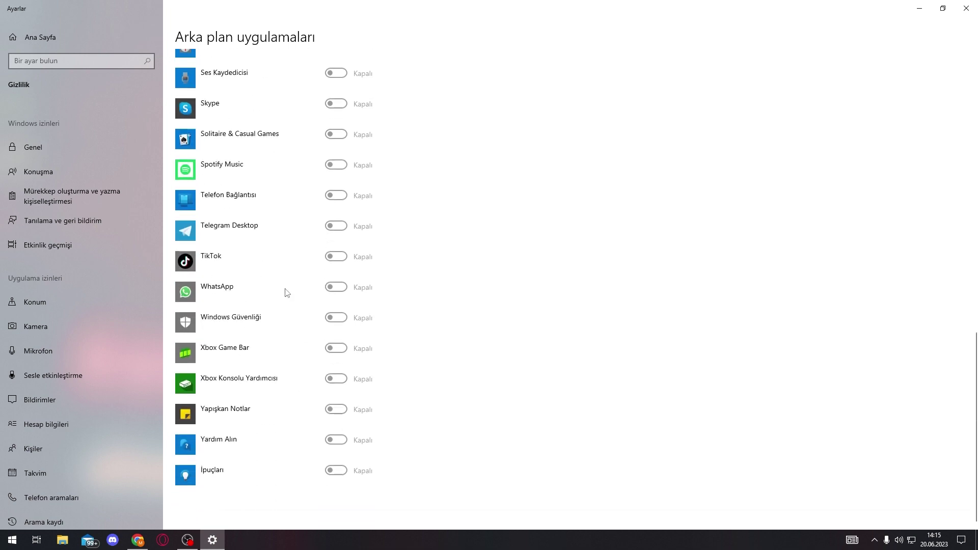
scroll(305, 347, up, 10)
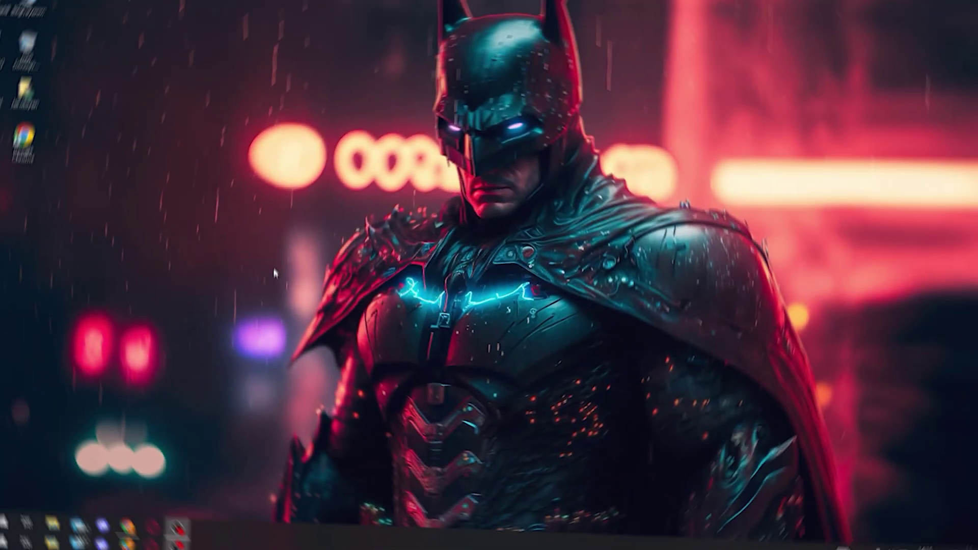
- Open the privacy settings (Gizlilik ayarları) and check the privacy options on the Genel page
click(10, 541)
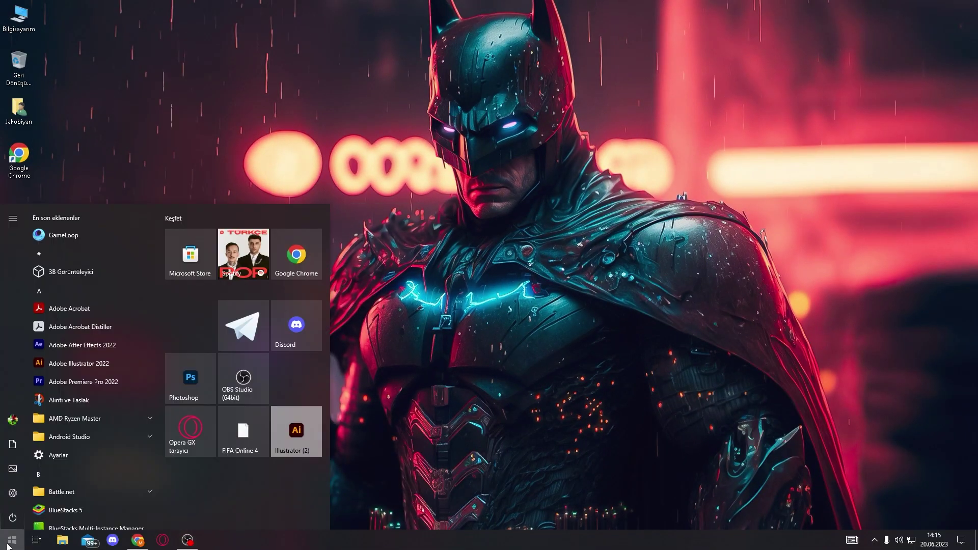
text(gizli)
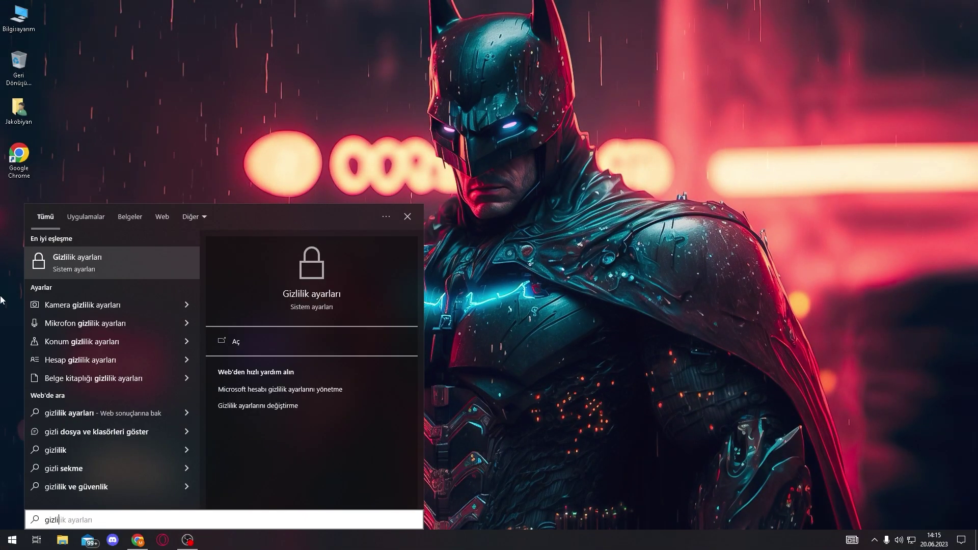
click(57, 275)
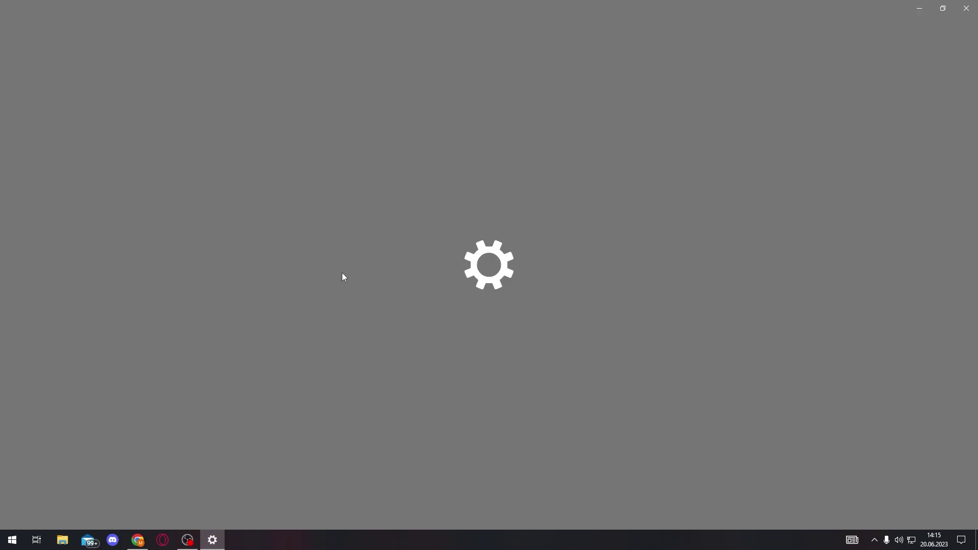
click(201, 208)
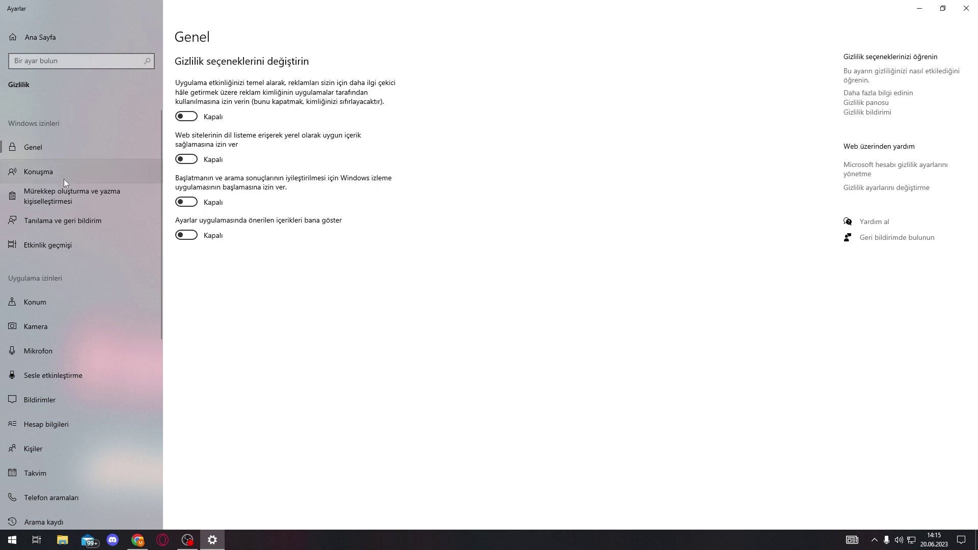
- Review the inking and typing, speech, diagnostics and feedback, and activity history privacy pages, and close Settings
click(73, 198)
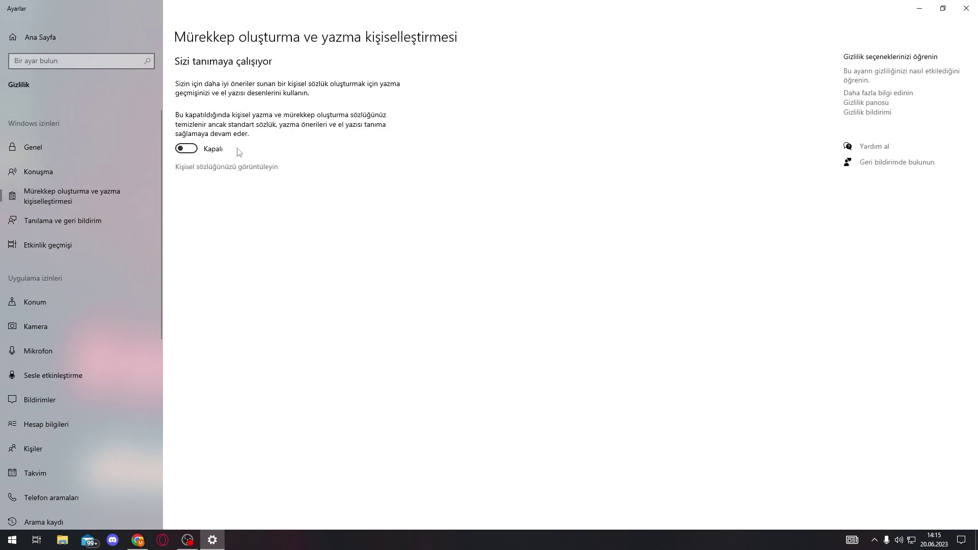
click(82, 170)
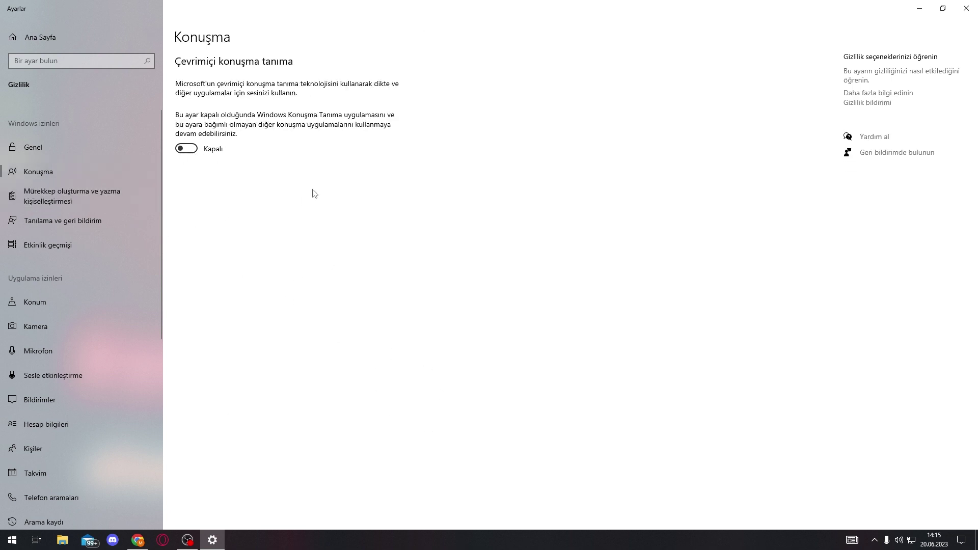
click(107, 223)
scroll(293, 265, down, 5)
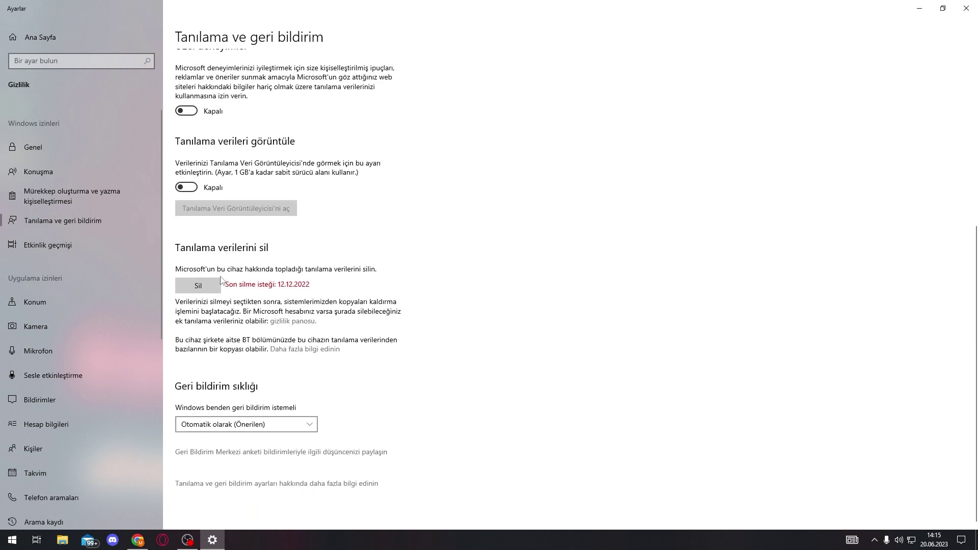
click(71, 254)
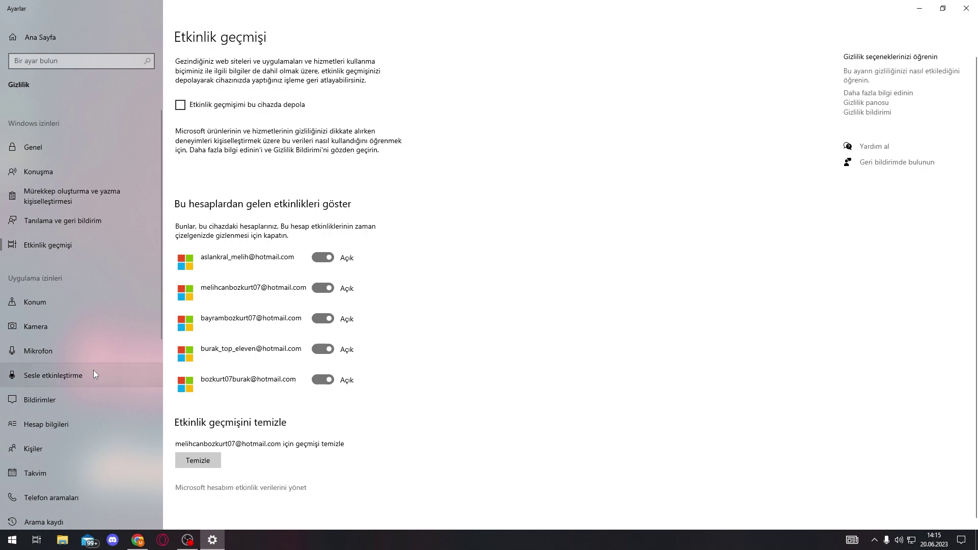
key(alt+F4)
- Find and open the Game Mode settings (Oyun Modu ayarları)
key(super)
text(oyun)
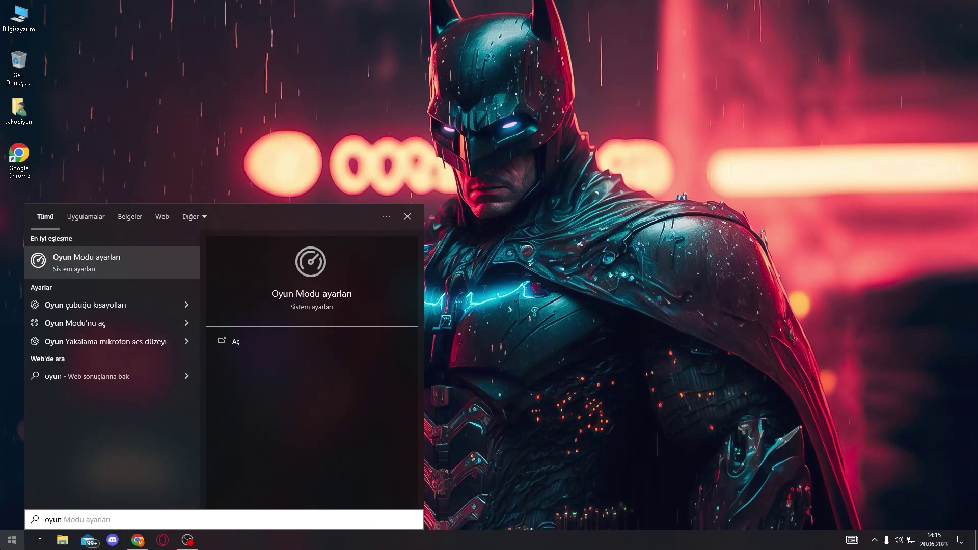
key(Return)
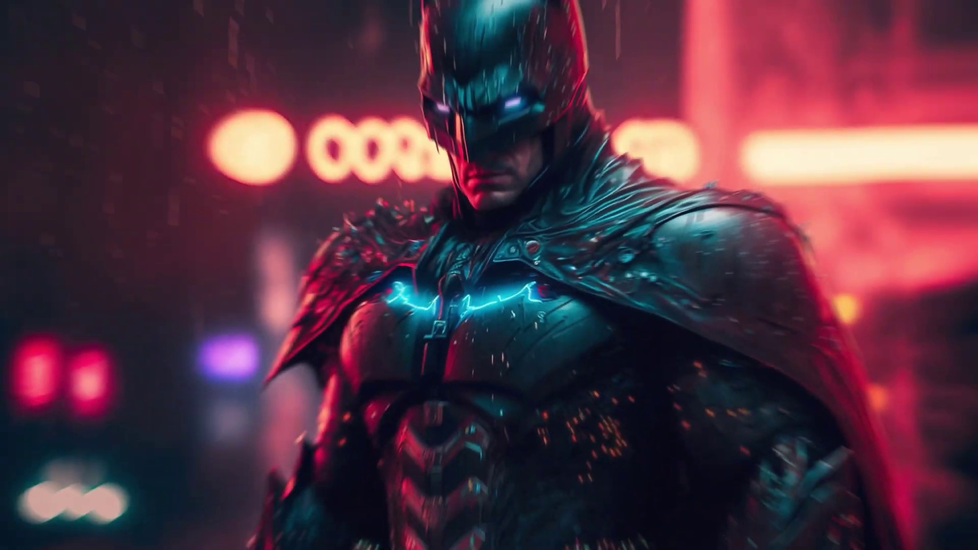
- Open the startup apps settings (Başlangıç Uygulamaları), review which apps launch at sign-in, and minimize the window
key(super)
text(başlang)
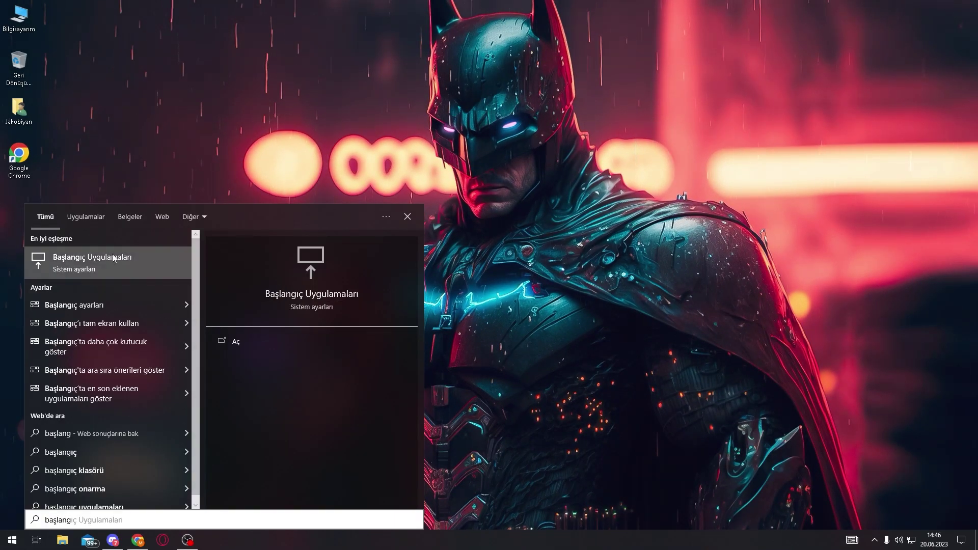
click(105, 271)
scroll(421, 325, down, 6)
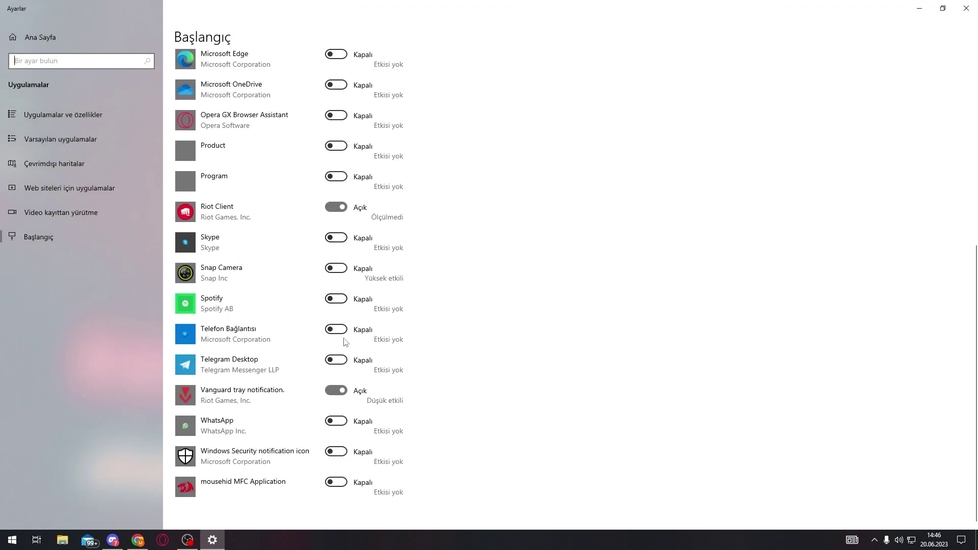
scroll(327, 235, up, 7)
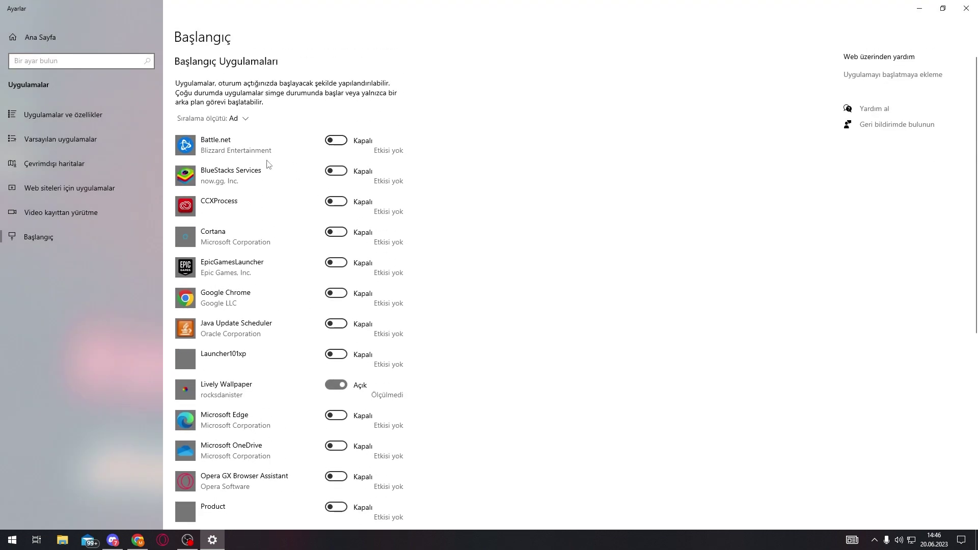
scroll(291, 311, down, 5)
scroll(287, 207, up, 5)
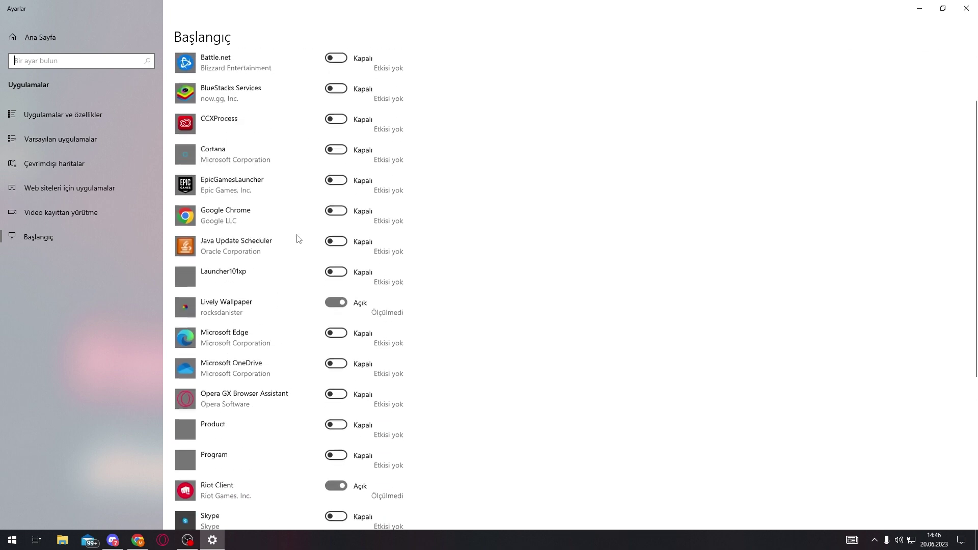
scroll(297, 241, down, 4)
scroll(295, 338, down, 3)
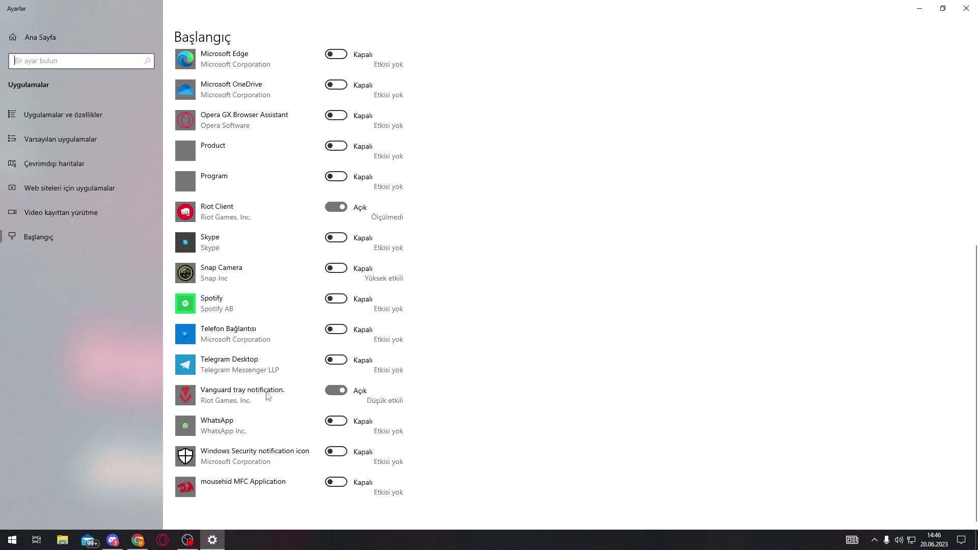
scroll(260, 401, up, 7)
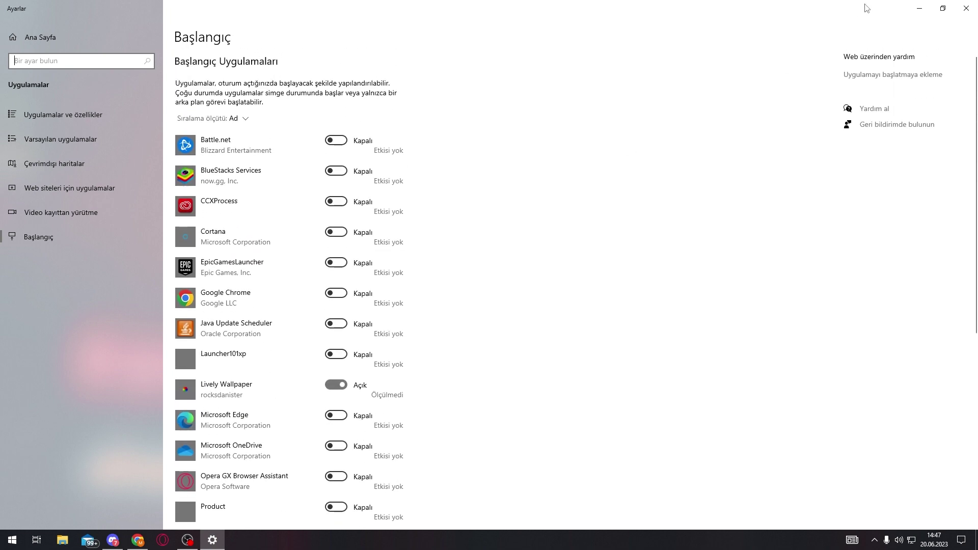
click(919, 8)
- Open Task Manager and display its list of startup programs
right_click(375, 537)
click(288, 497)
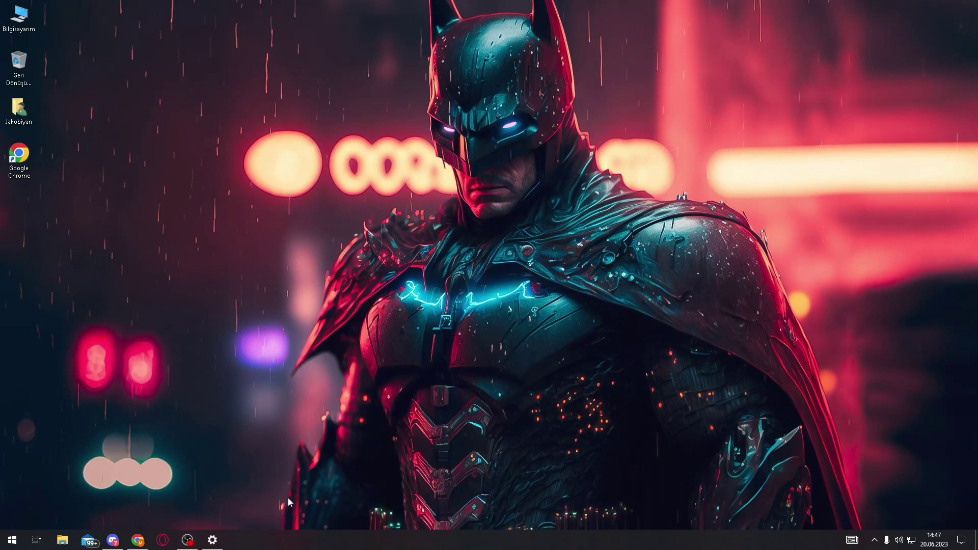
right_click(374, 548)
click(437, 500)
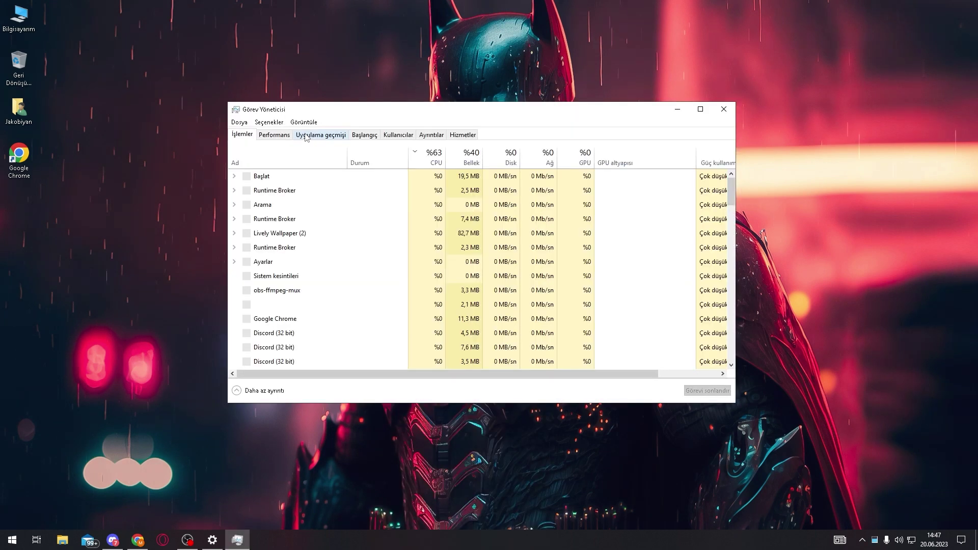
click(363, 133)
scroll(400, 227, down, 1)
scroll(400, 227, up, 1)
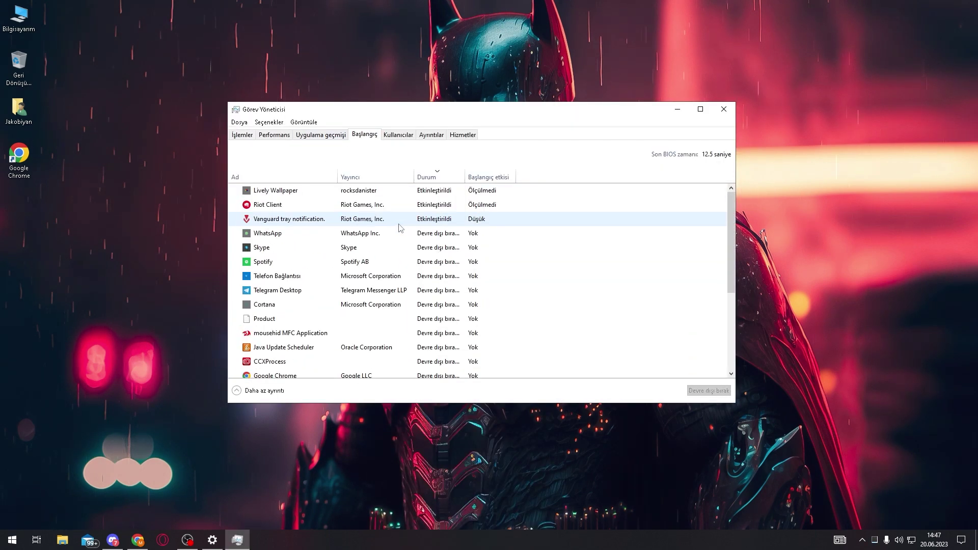
- Compare the Settings startup list with Task Manager's, and inspect the Skype, Spotify and Riot Client entries there
click(212, 539)
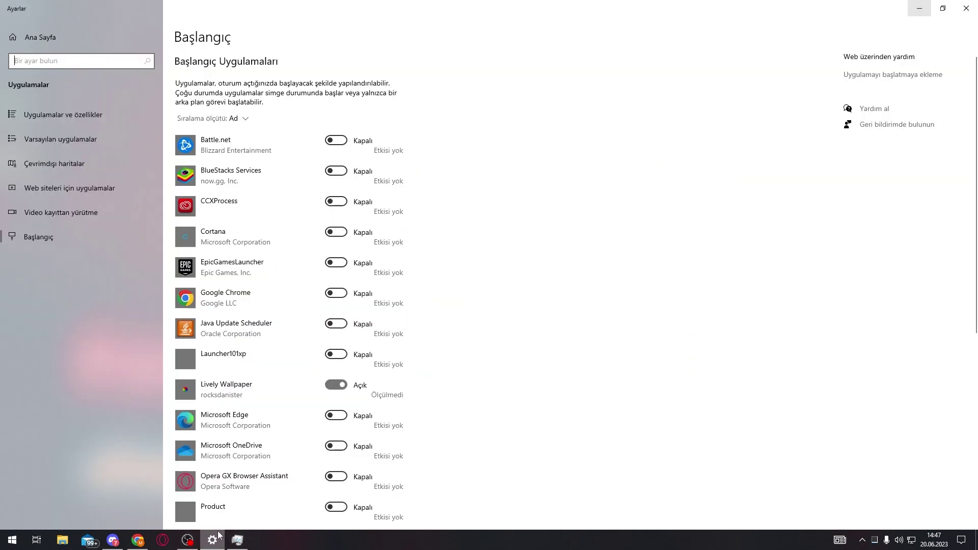
key(alt+Tab)
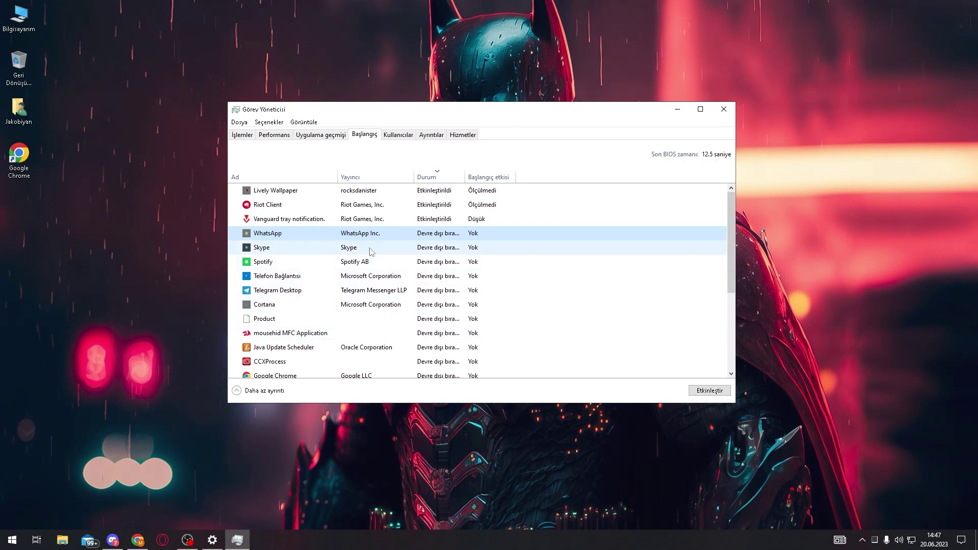
click(326, 248)
click(394, 263)
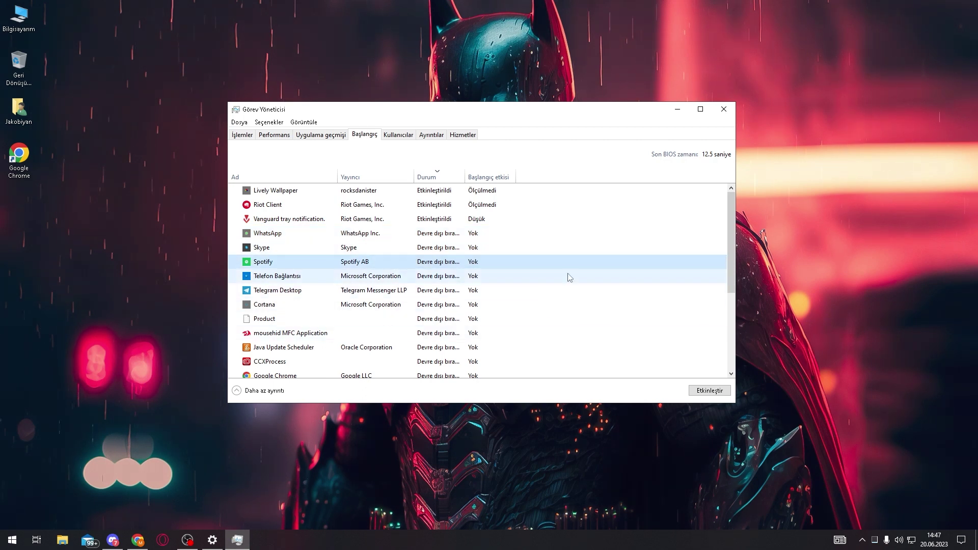
click(541, 209)
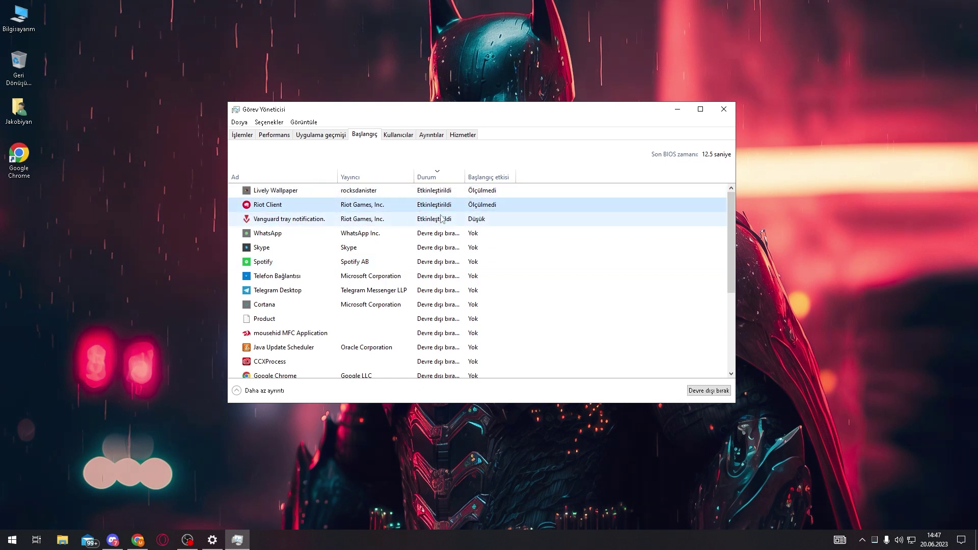
- Inspect the Vanguard tray notification startup entry and close Task Manager
key(Down)
click(477, 222)
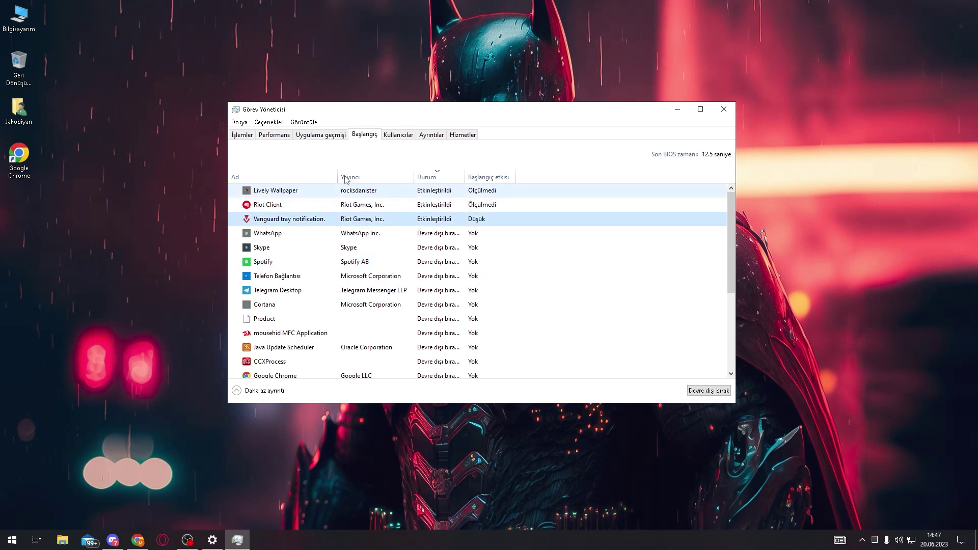
key(alt+F4)
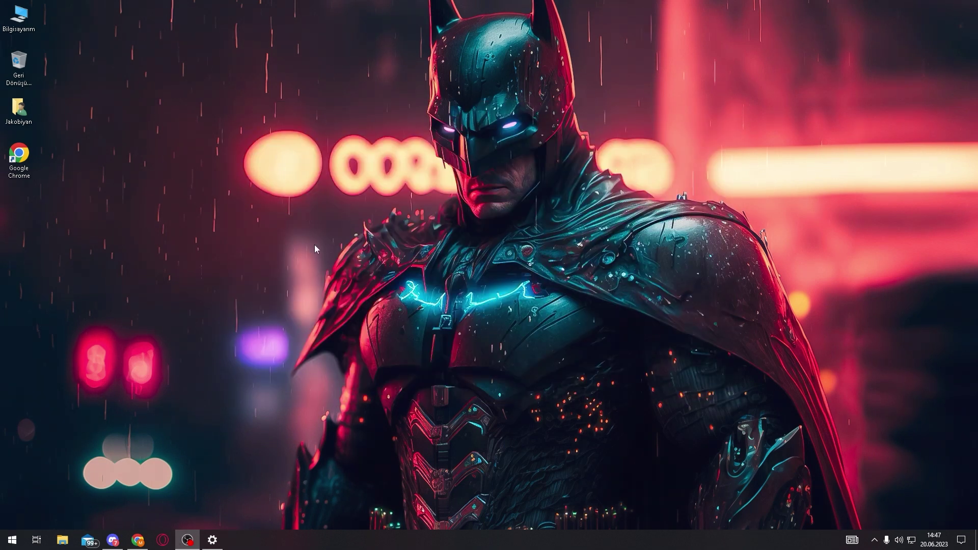
- Find the Run app (Çalıştır) by searching and open its dialog
key(super+r)
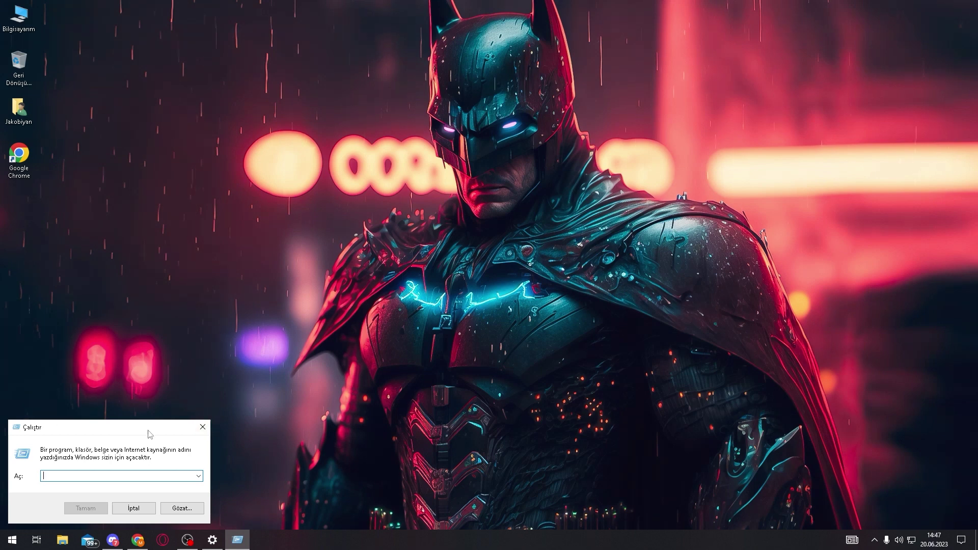
click(202, 427)
click(9, 543)
text(çalı)
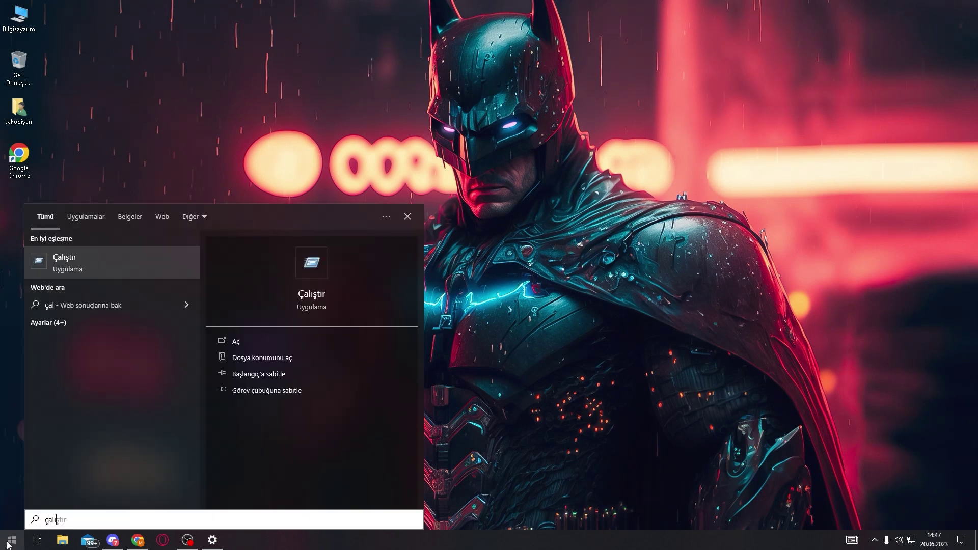
key(Return)
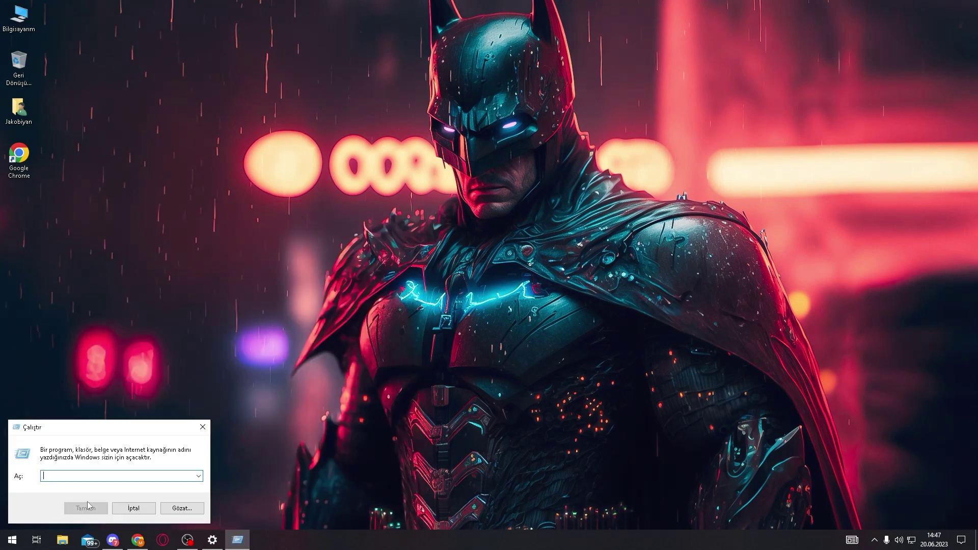
- Open the Windows temp folder, delete all of its contents while skipping the file in use, and reduce the window's size
text(temp)
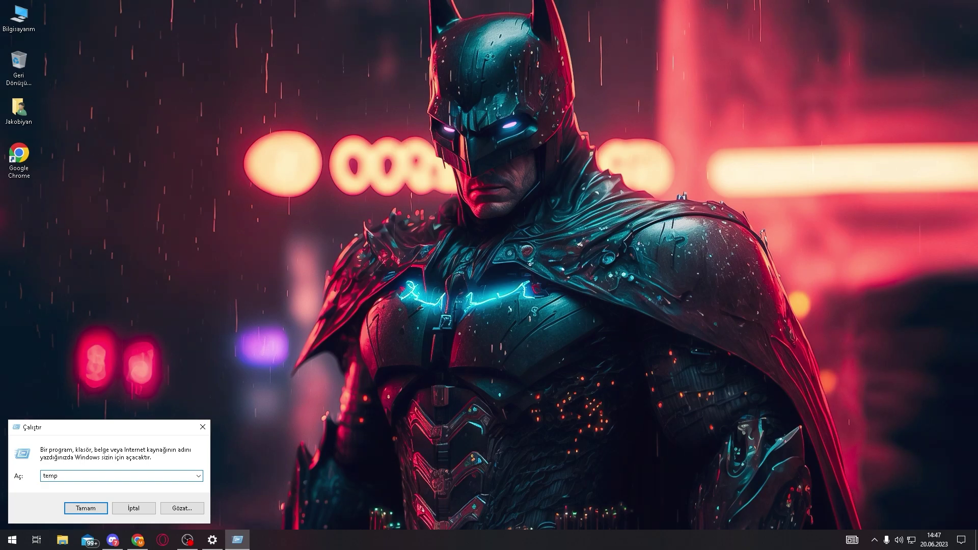
key(Return)
key(ctrl+a)
key(Delete)
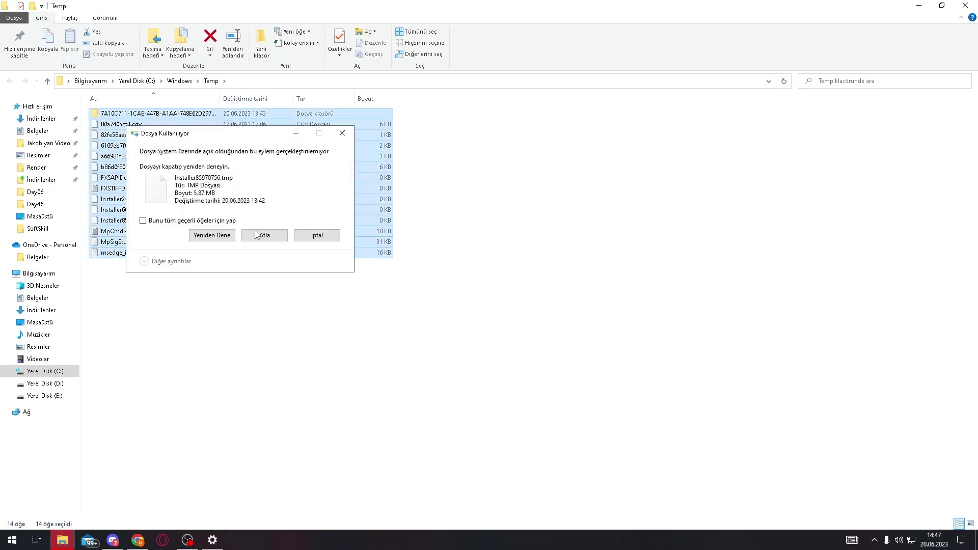
click(264, 235)
key(super+Down)
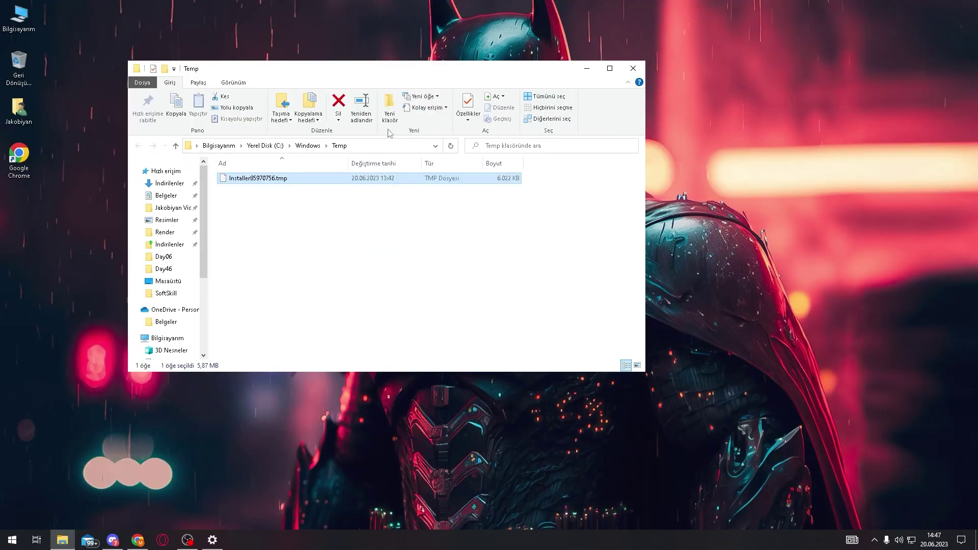
- Open the user's %temp% folder through Run, delete all of its contents, and move the folder window aside
key(super+r)
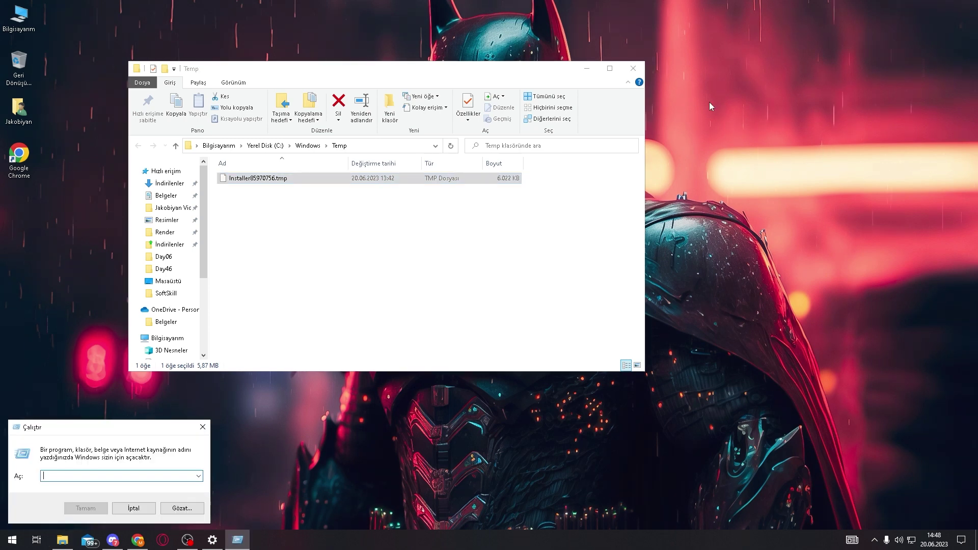
text(%temp%)
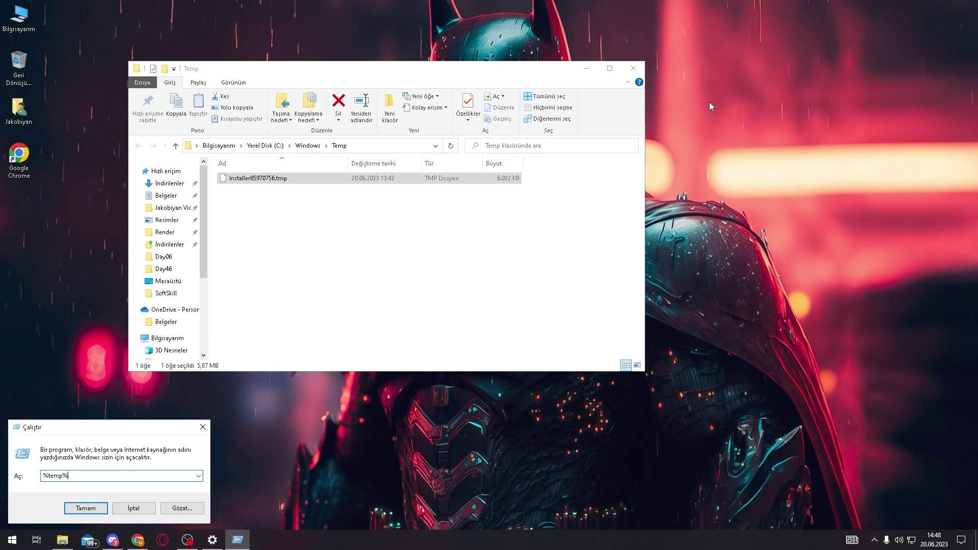
key(Return)
key(ctrl+a)
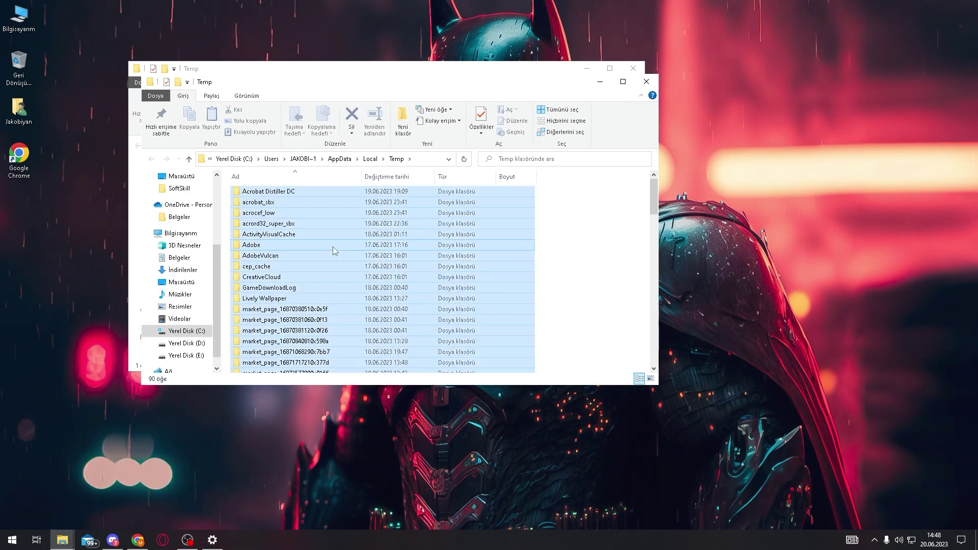
key(Delete)
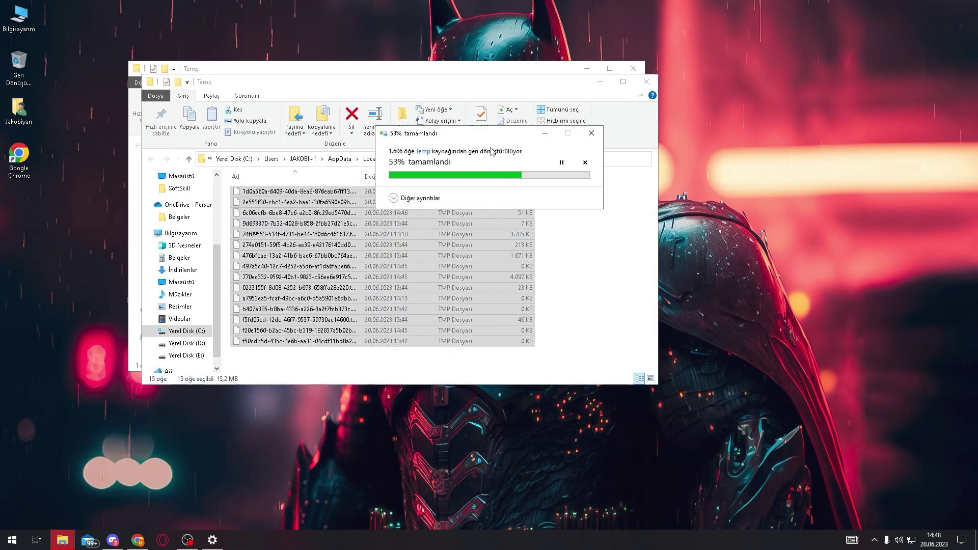
drag(362, 87, 500, 100)
- Open the prefetch folder through Run, grant access to it, delete all of its files, and close the folder windows
key(super+r)
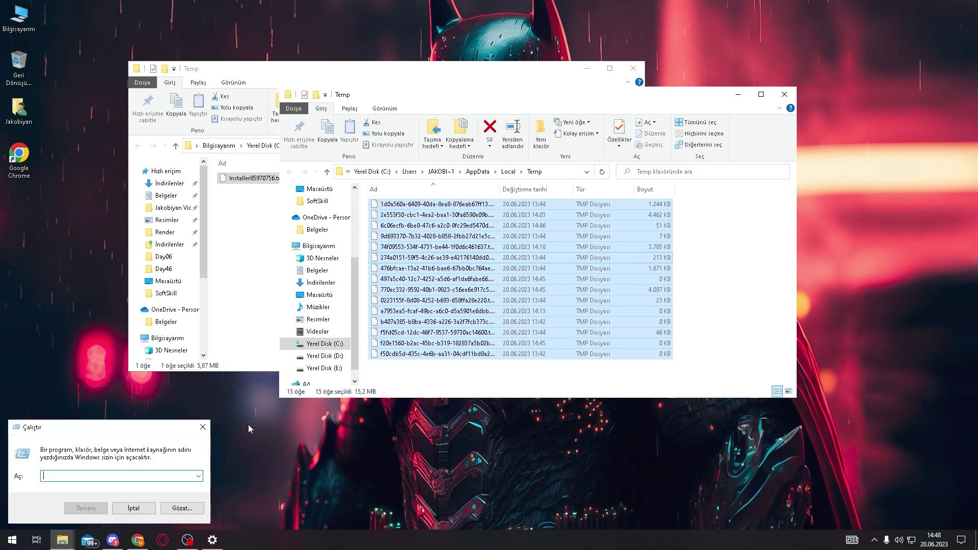
text(ğre)
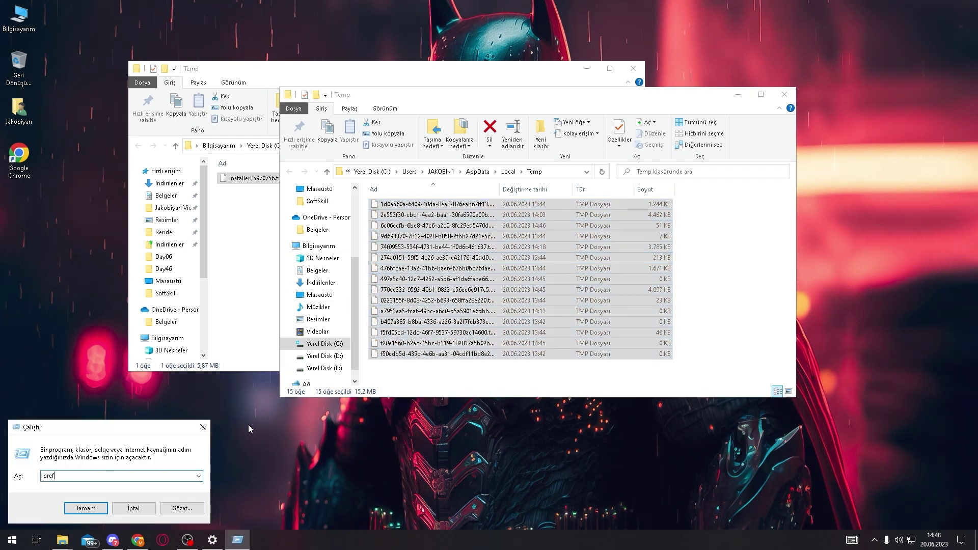
text(fetch)
key(Return)
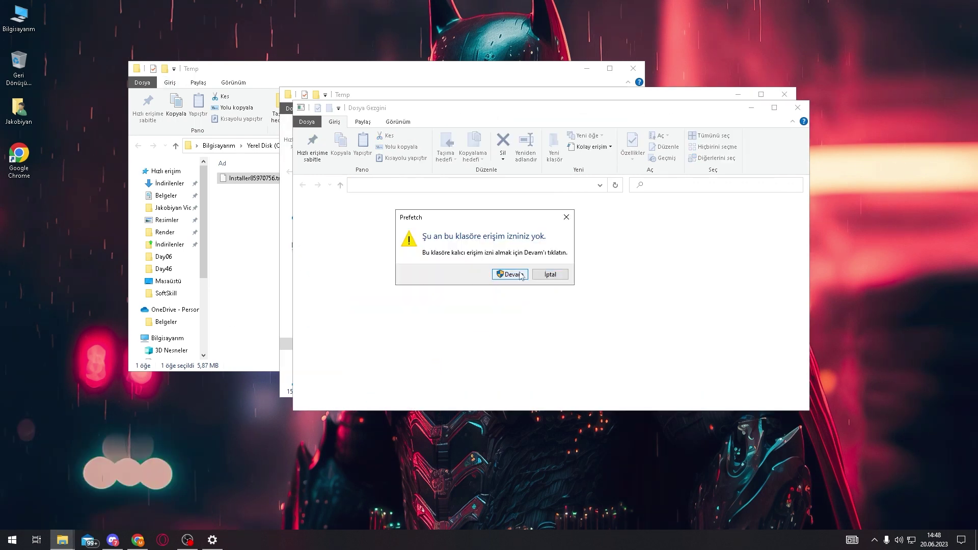
click(511, 274)
key(ctrl+a)
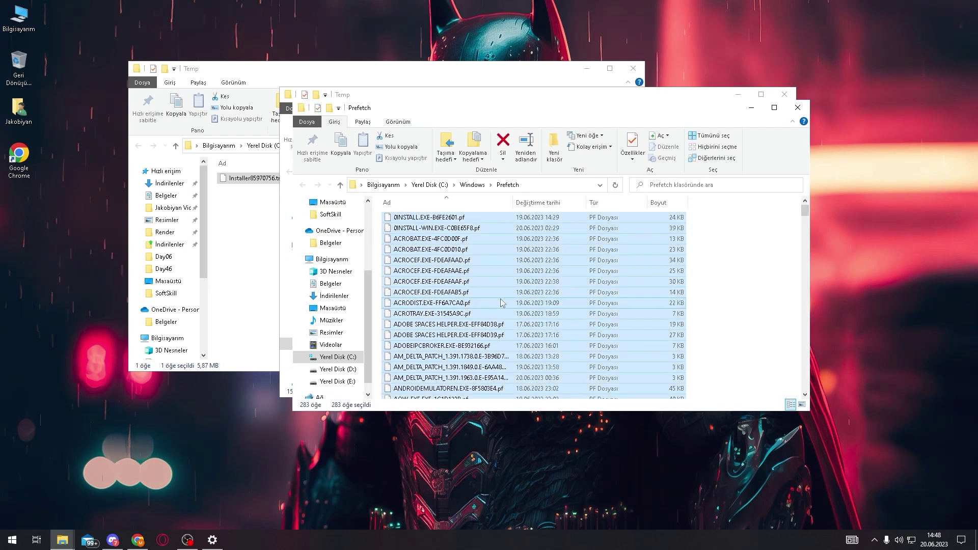
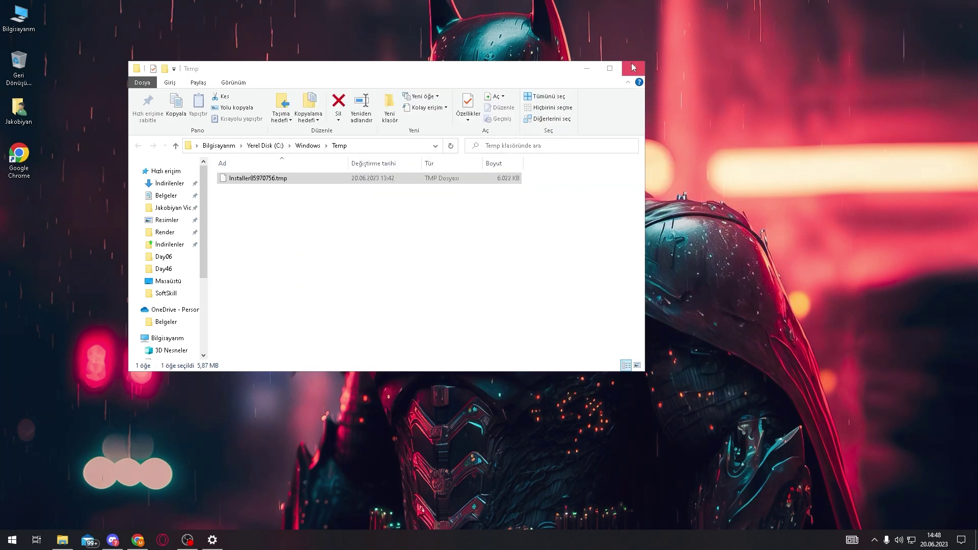
key(alt+F4)
- Empty the Recycle Bin and confirm the permanent deletion
right_click(21, 62)
click(60, 80)
click(522, 278)
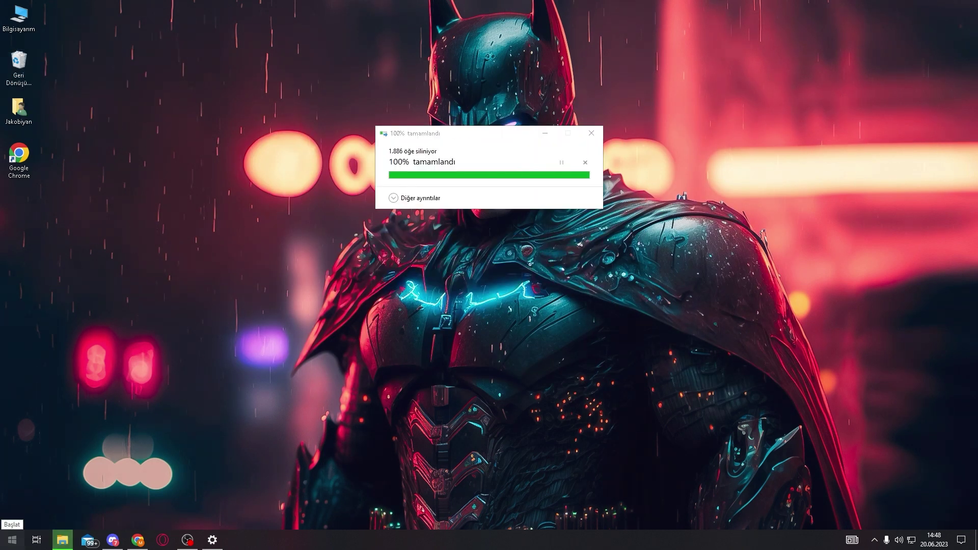
- Search for "geçici" to reach the storage settings and open the temporary files page (Geçici dosyalar)
click(12, 539)
text(geçici)
key(Return)
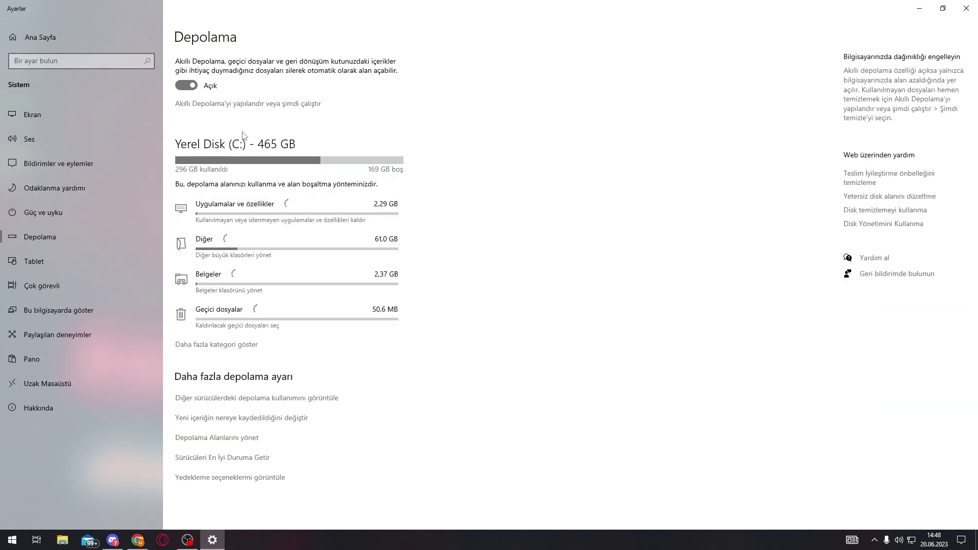
click(254, 324)
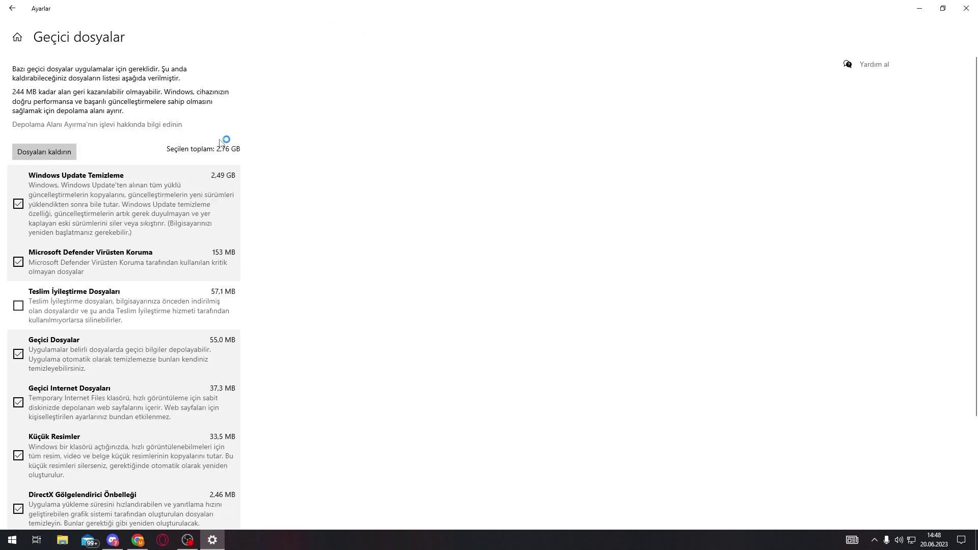
- Include Teslim İyileştirme Dosyaları in the cleanup, remove all selected temporary files, and minimize the window
click(18, 306)
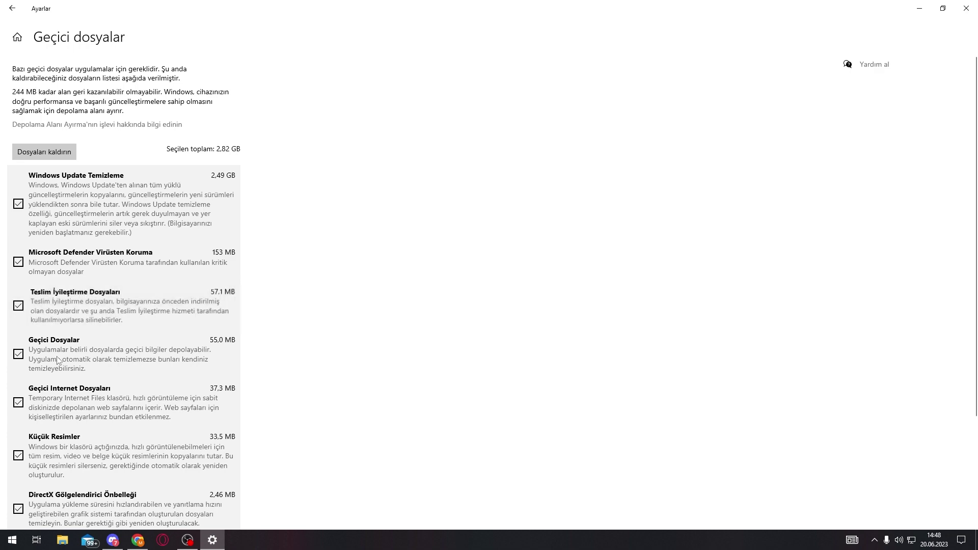
scroll(21, 311, down, 3)
scroll(28, 307, up, 3)
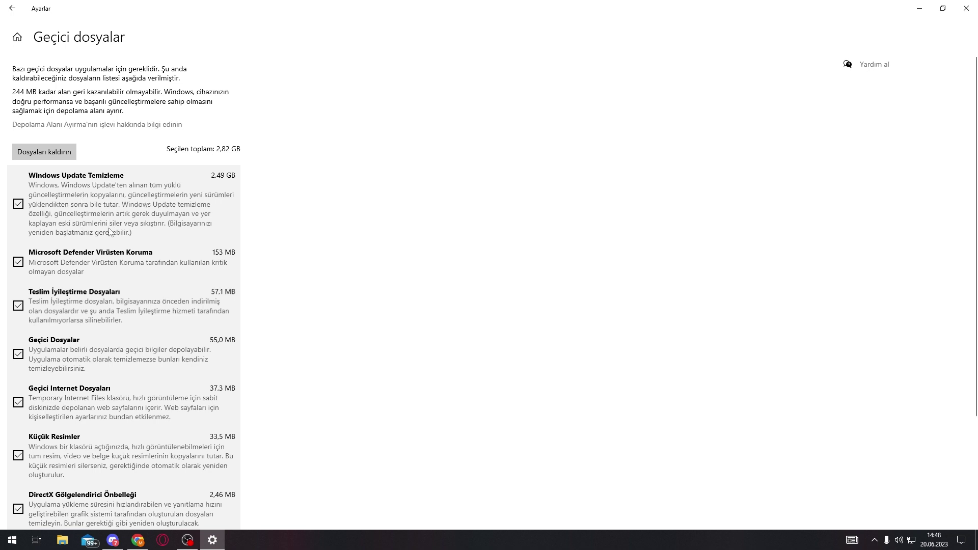
drag(432, 5, 471, 32)
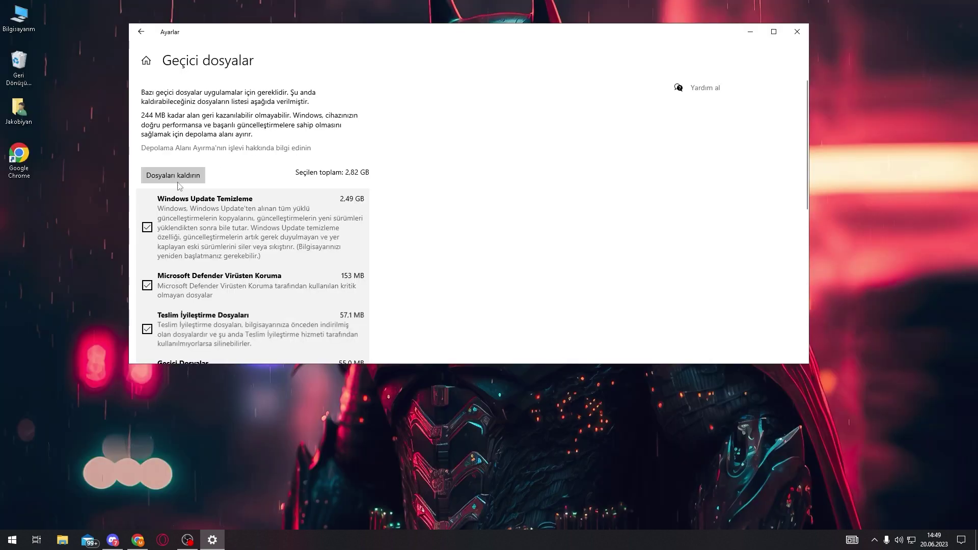
scroll(179, 183, down, 5)
scroll(176, 158, up, 5)
click(174, 175)
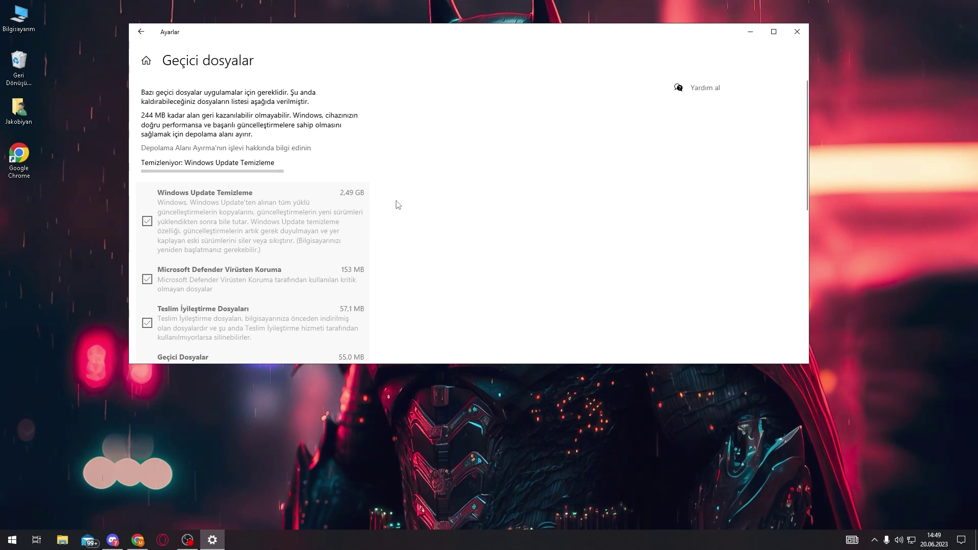
click(225, 541)
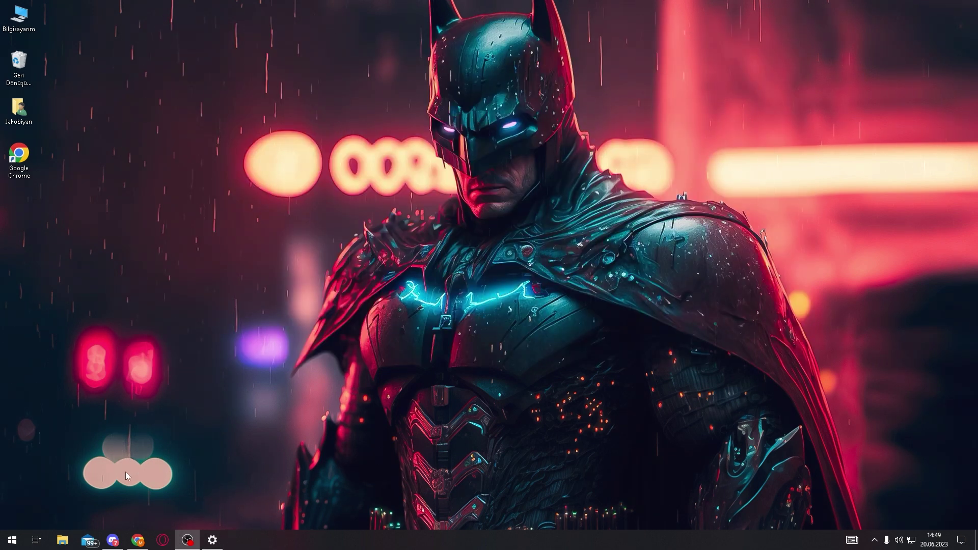
- Open the power and sleep settings (Güç ve uyku) and go to the additional power settings (Ek güç ayarları)
click(11, 541)
text(gü.)
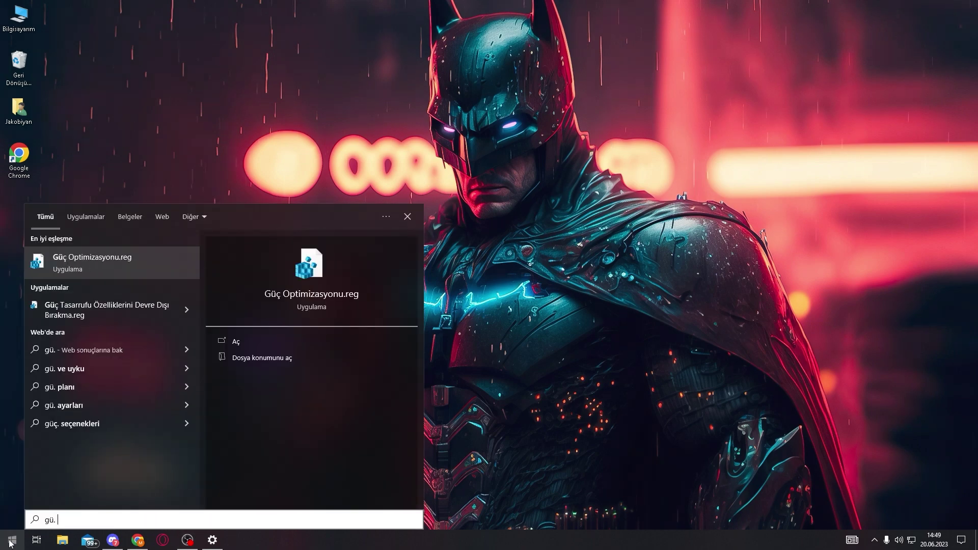
key(Return)
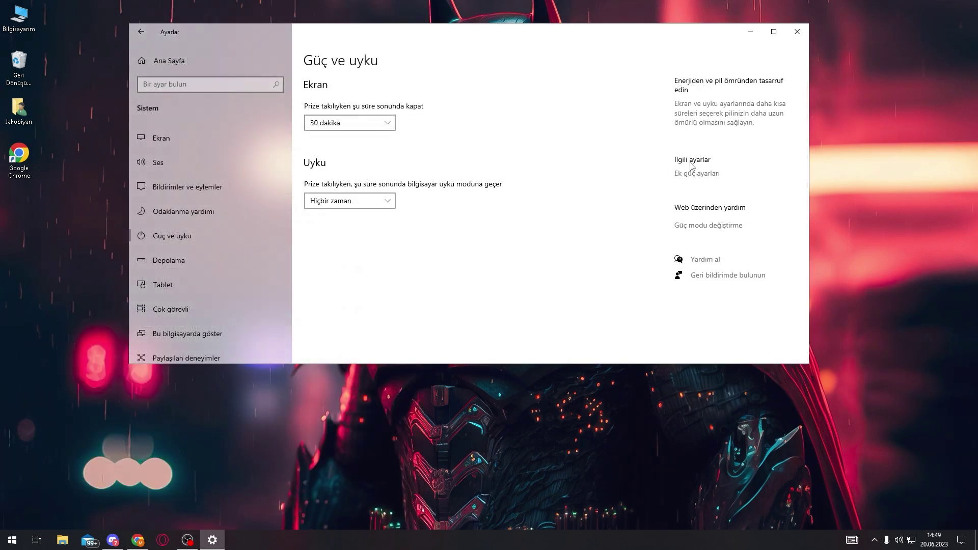
click(690, 176)
- Try the Yüksek performans and AMD Ryzen High Performance power plans, and activate the third Nihai Performans plan
drag(560, 72, 449, 74)
scroll(445, 248, down, 2)
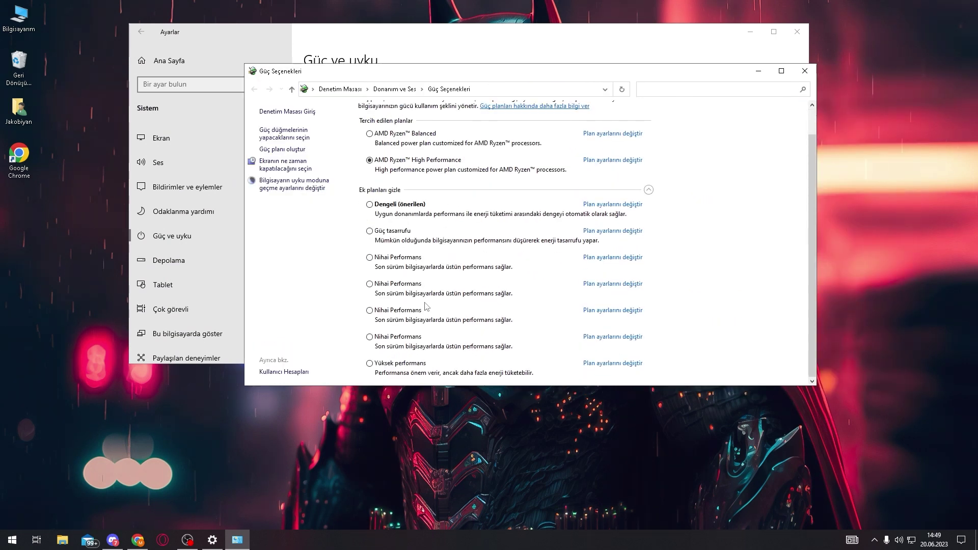
click(382, 364)
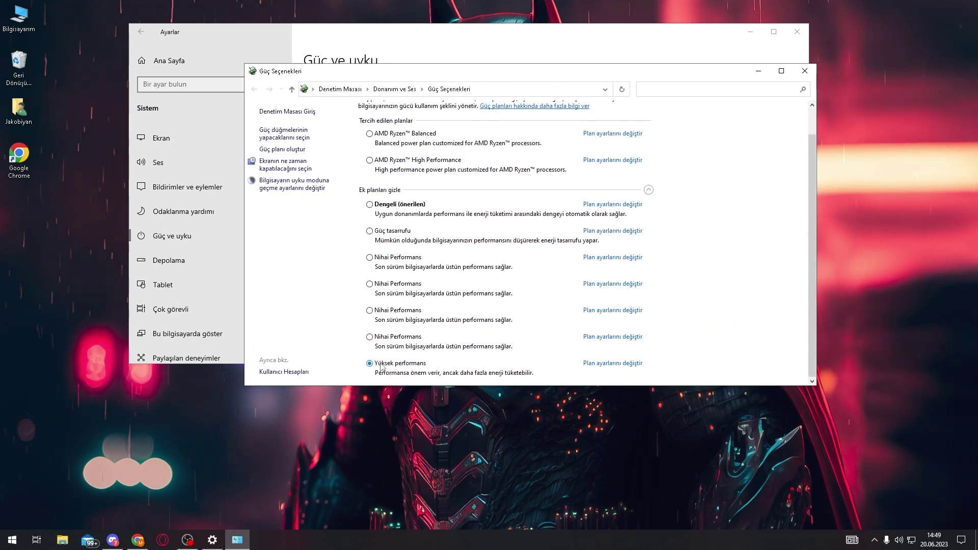
click(399, 162)
click(385, 318)
- Search for "cmd" and open the Command Prompt (Komut İstemi)
key(super+r)
click(202, 423)
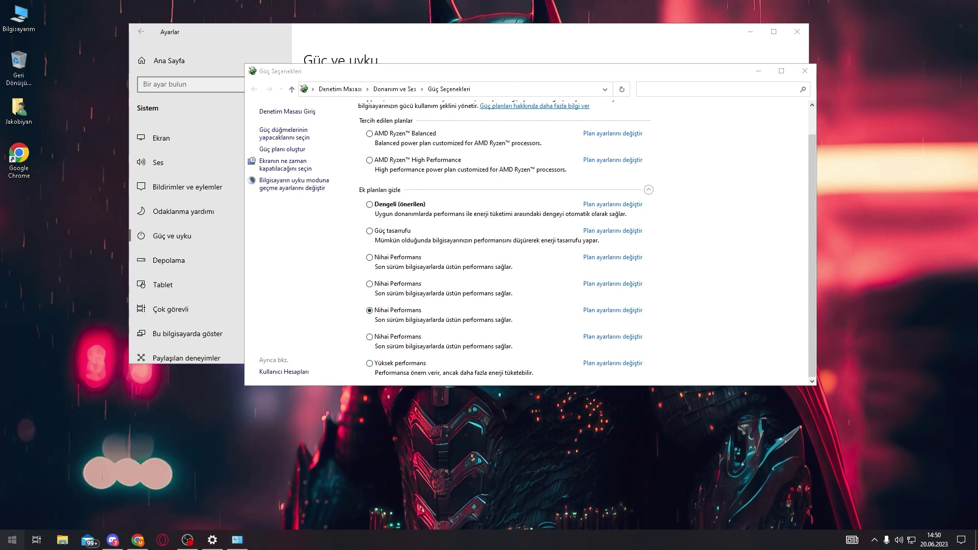
key(super)
text(cmd)
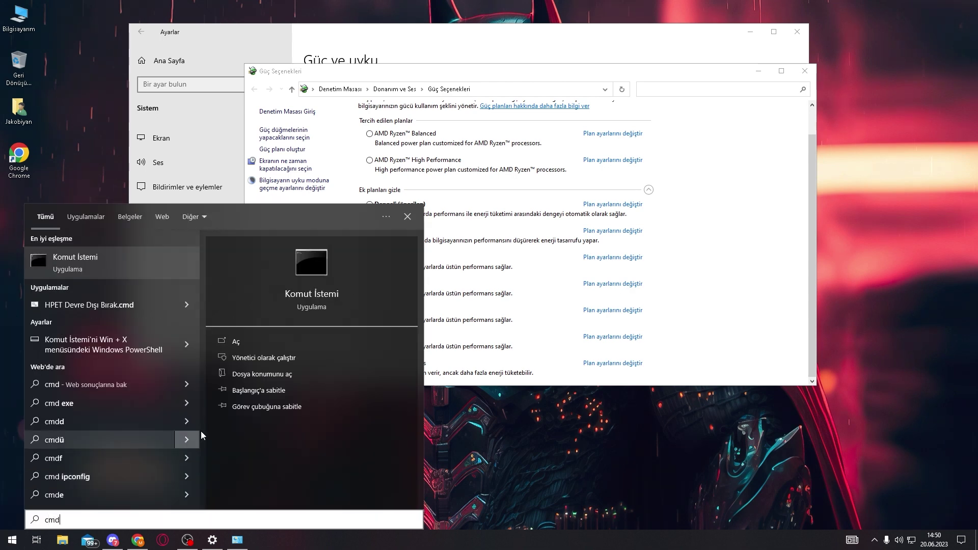
click(108, 268)
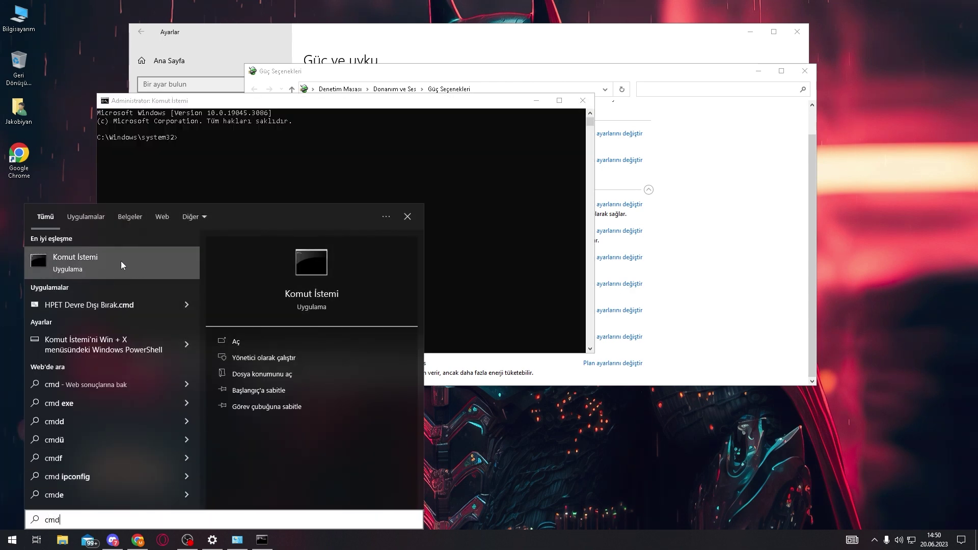
- Run powercfg /DUPLICATESCHEME e9a42b02-d5df-448d-aa00-03f14749eb61 in the Command Prompt to add another Nihai Performans power plan
click(271, 156)
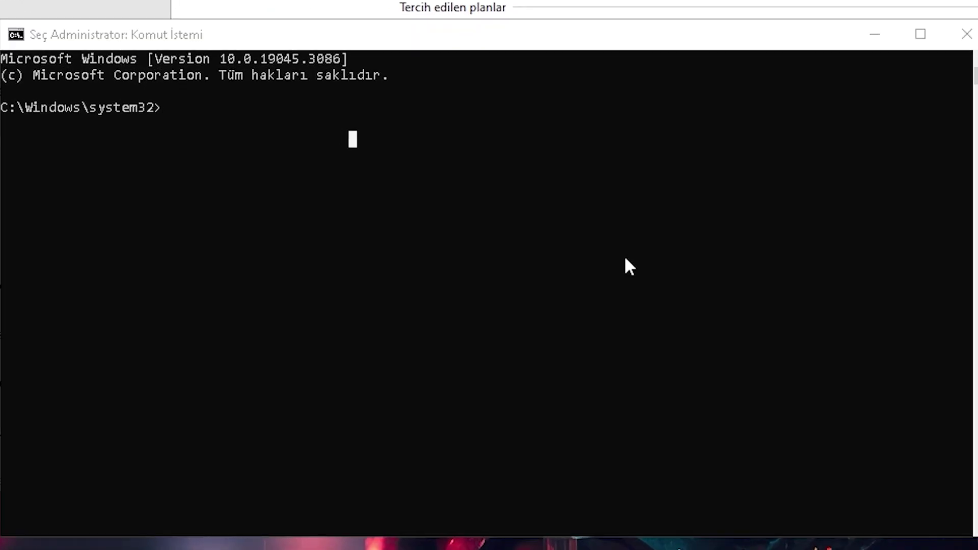
click(190, 107)
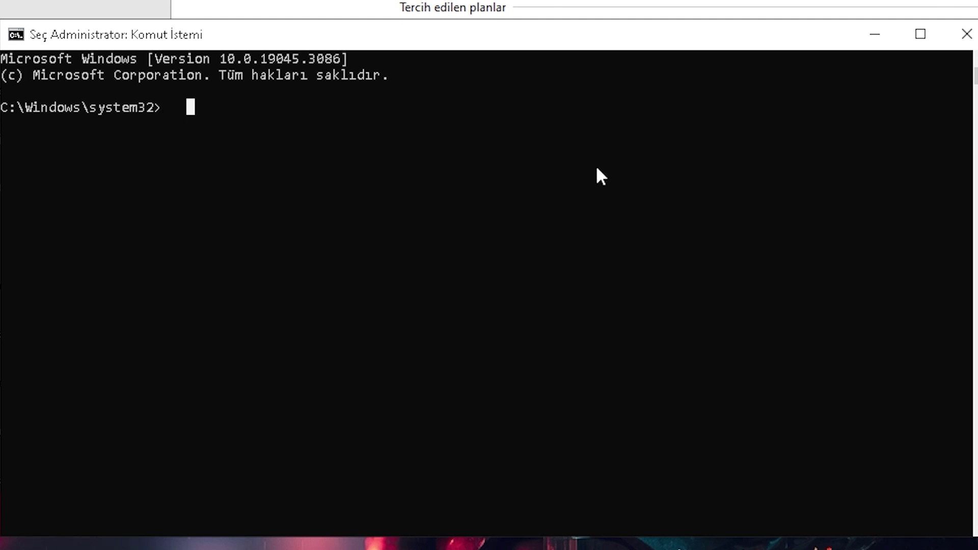
text(powercfg /DUPLICATESCHEME e9a42b02-d5df-448d-aa00-03f14749eb61)
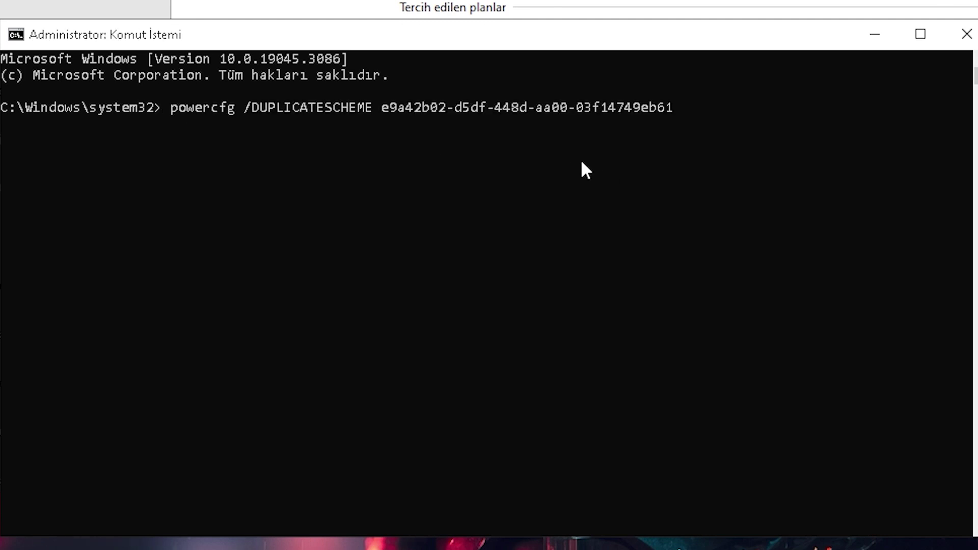
click(172, 108)
key(Escape)
key(Return)
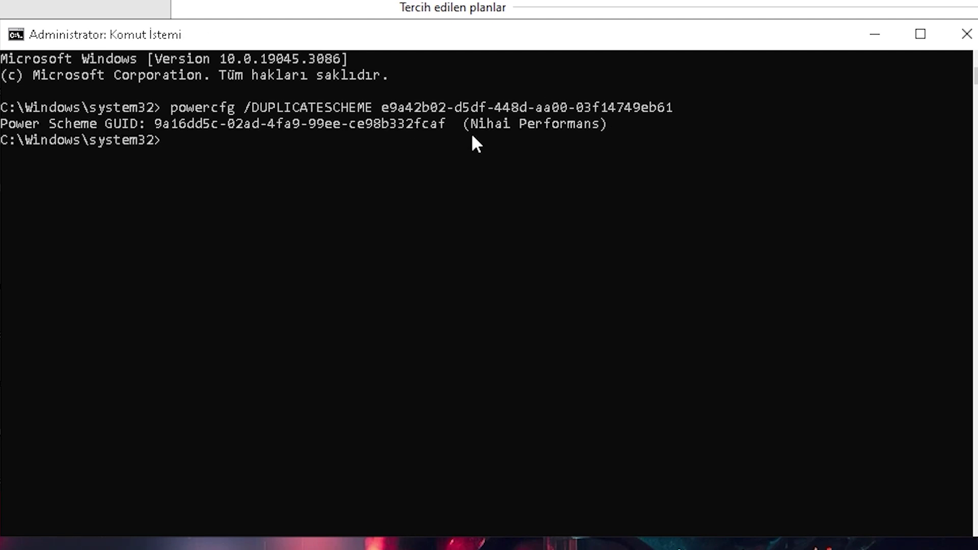
- Close the Command Prompt and activate the AMD Ryzen High Performance power plan
click(966, 34)
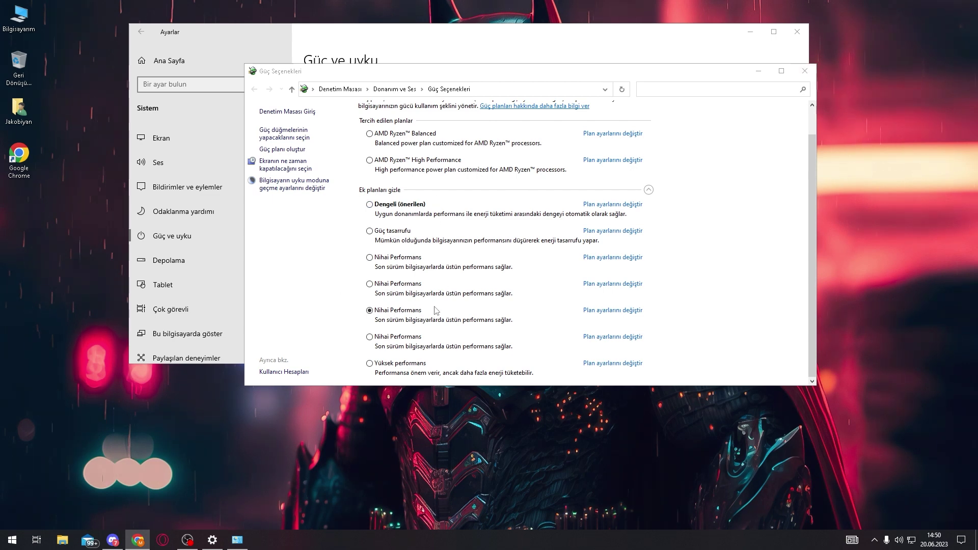
click(370, 160)
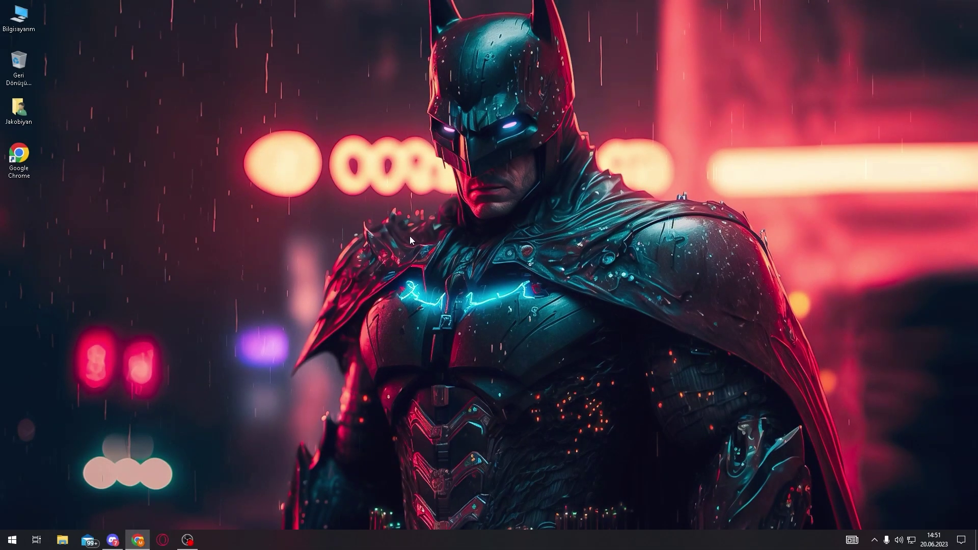
- Open the desktop's display settings, go to the graphics settings (Grafik ayarları), and maximize the window
right_click(351, 149)
click(398, 249)
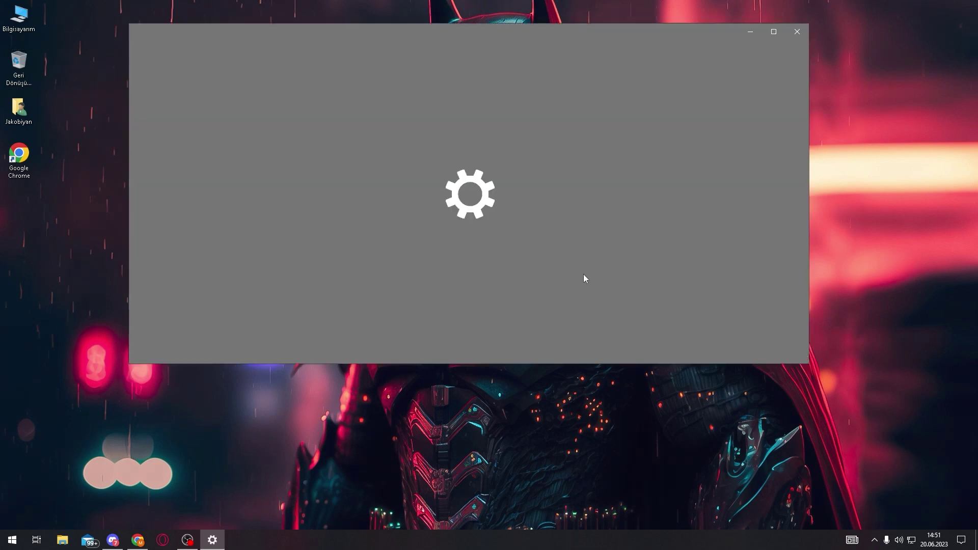
scroll(318, 256, down, 10)
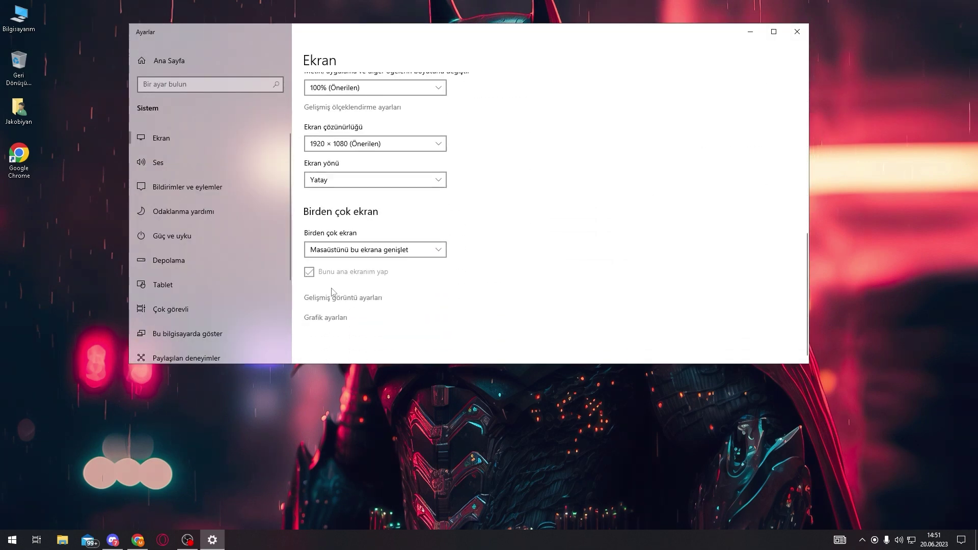
click(324, 318)
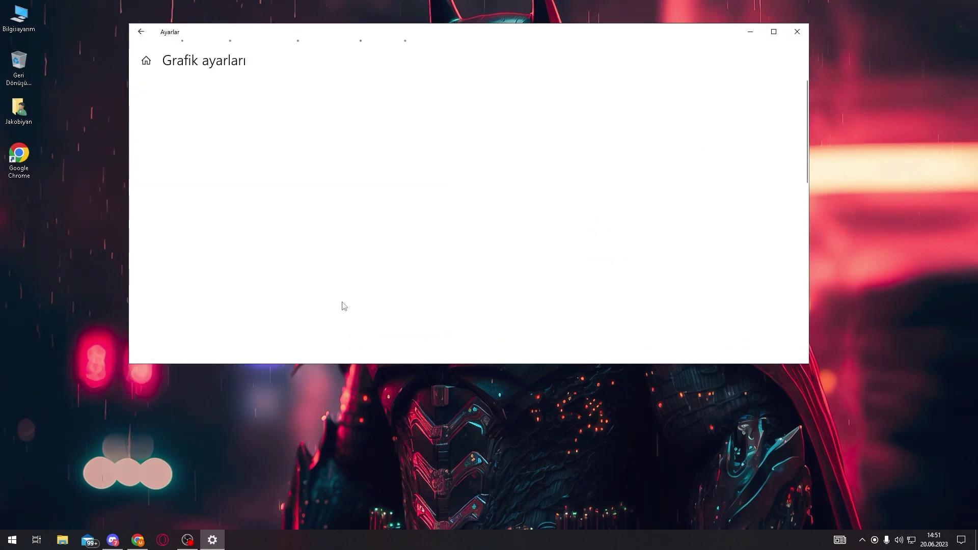
double_click(446, 31)
- Examine the VALORANT and BootstrapPackagedGame entries and their file paths in the graphics performance preference list
scroll(66, 443, down, 5)
click(67, 317)
scroll(73, 303, up, 1)
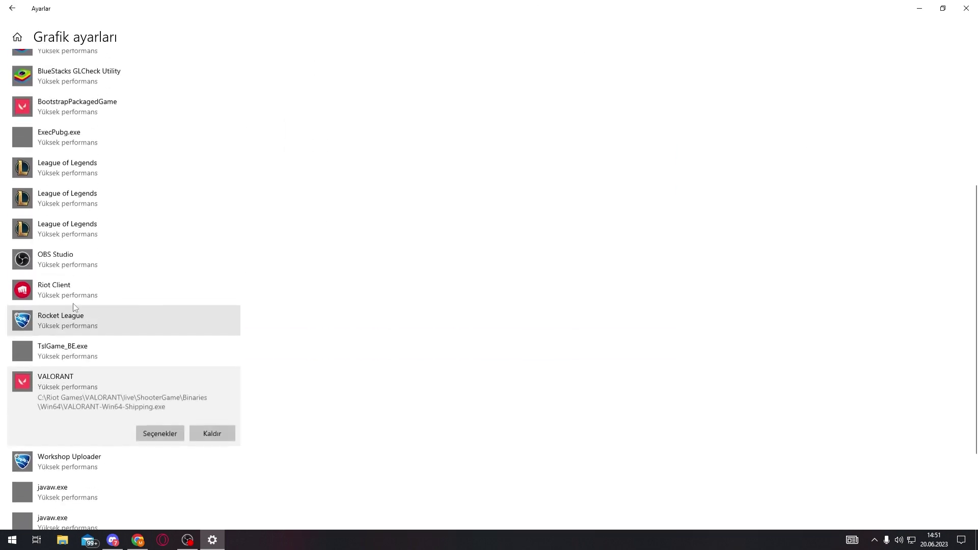
click(76, 105)
scroll(224, 201, up, 5)
scroll(120, 268, down, 6)
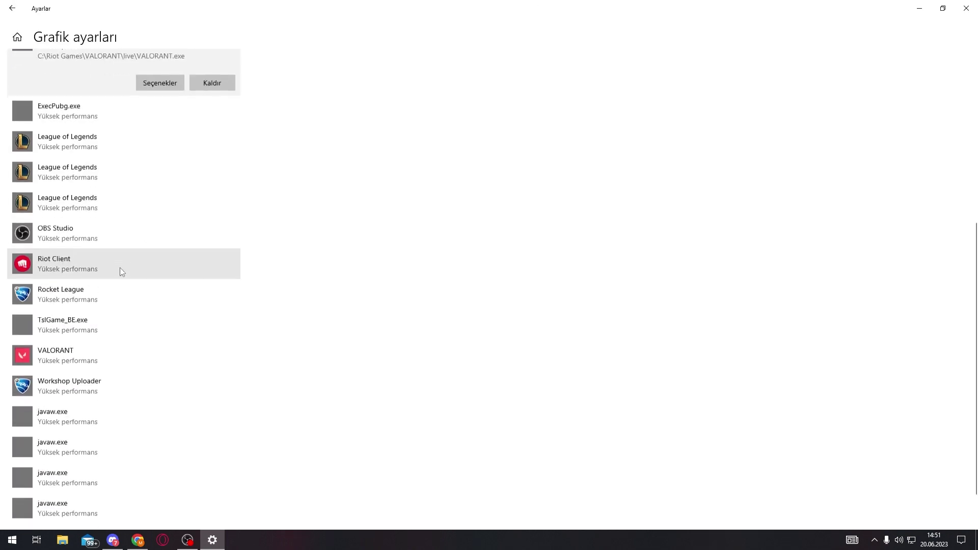
scroll(241, 133, up, 6)
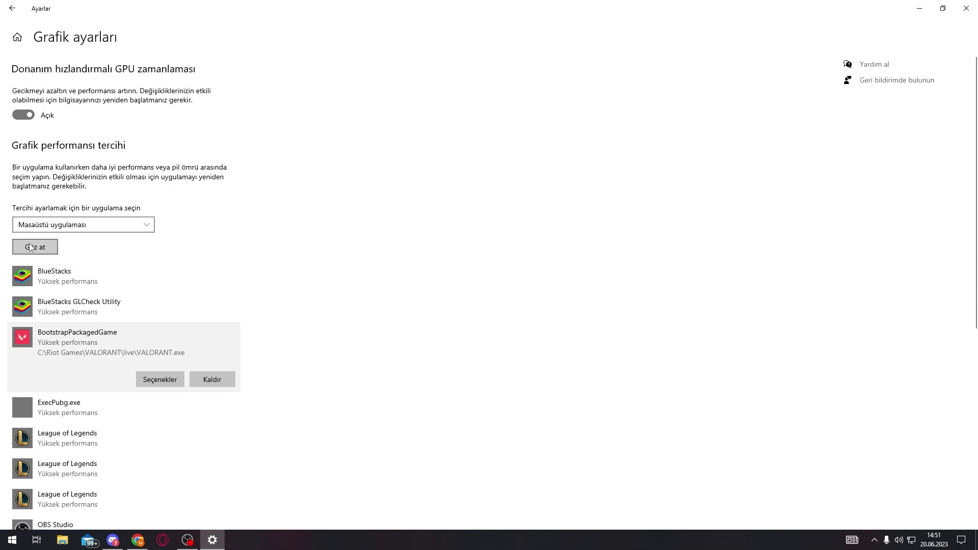
- Try to add the VALORANT application from C:\Riot Games\VALORANT\live to the graphics performance preference list
scroll(31, 248, down, 2)
click(39, 169)
drag(173, 16, 441, 81)
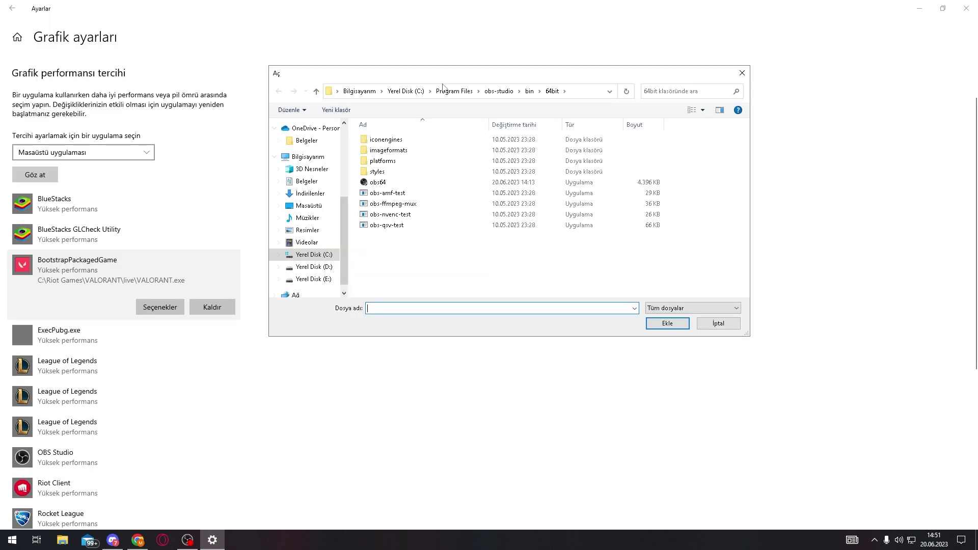
click(413, 96)
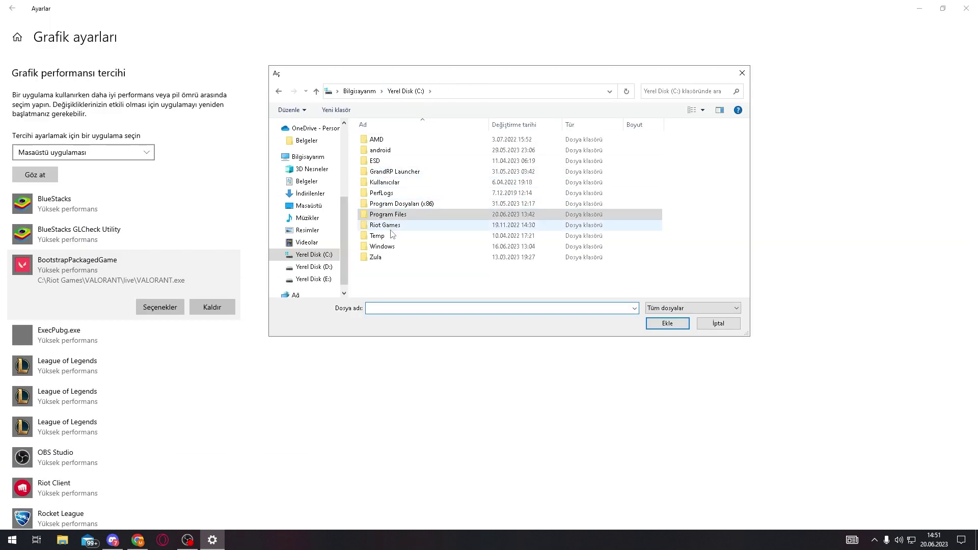
double_click(408, 225)
click(399, 174)
double_click(399, 174)
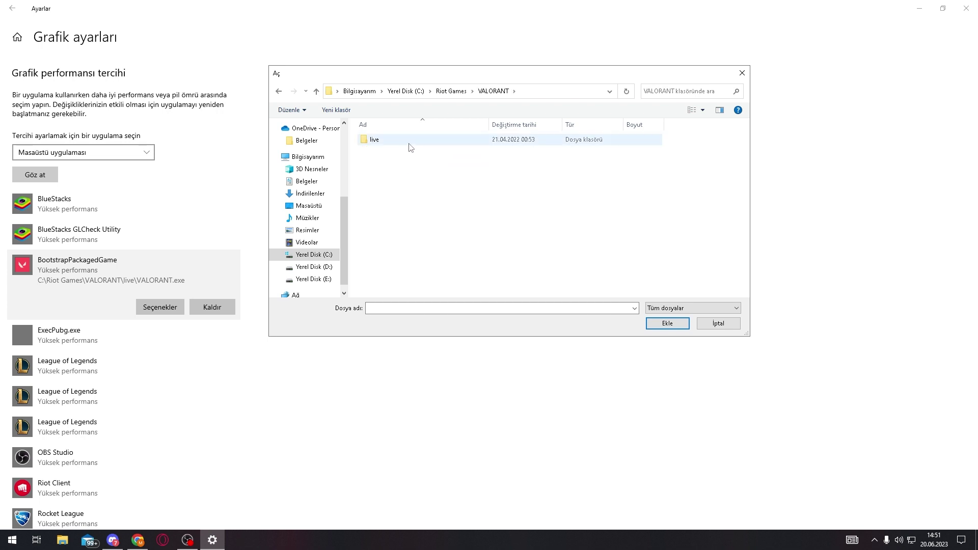
double_click(404, 140)
click(403, 161)
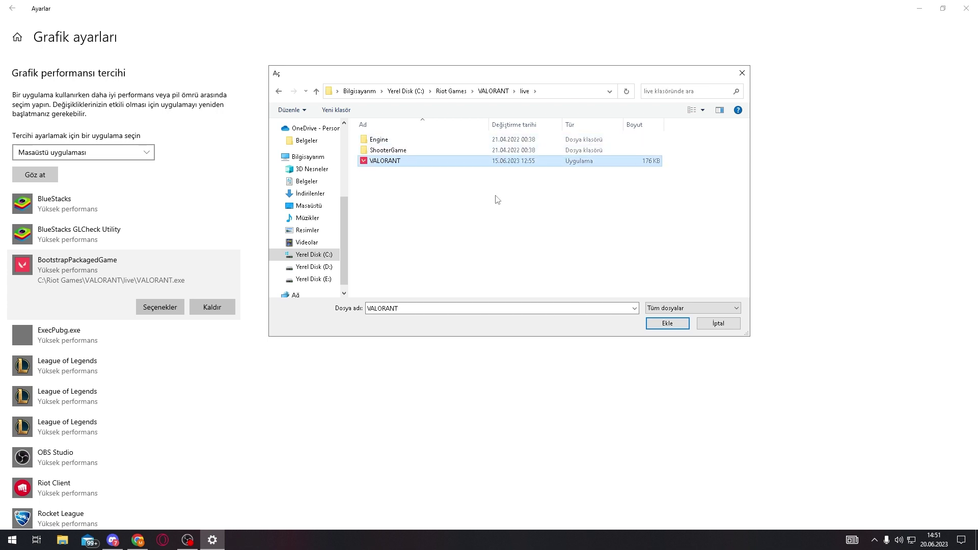
click(670, 327)
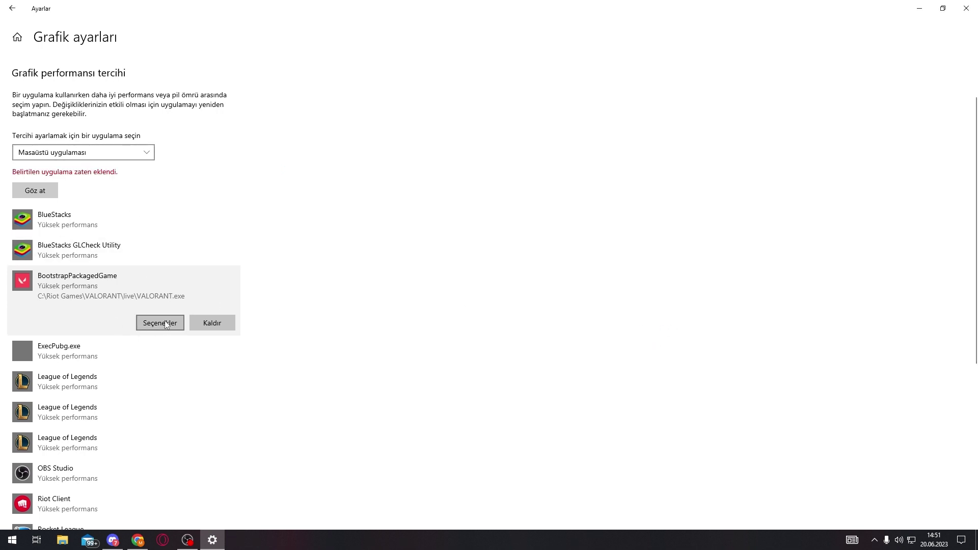
- Keep Masaüstü uygulaması as the app type and try to add VALORANT-Win64-Shipping from ShooterGame\Binaries\Win64 to the preference list
click(87, 152)
click(79, 200)
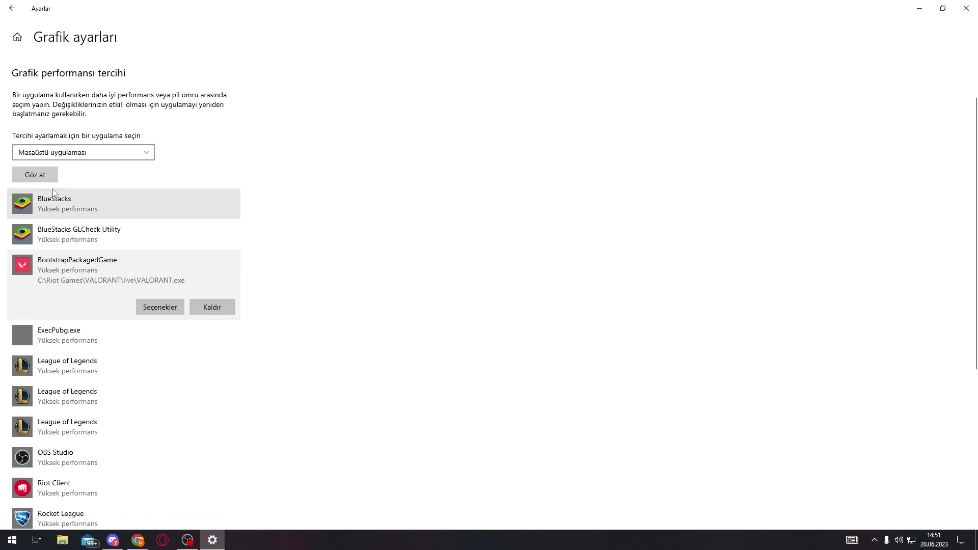
click(50, 177)
double_click(406, 151)
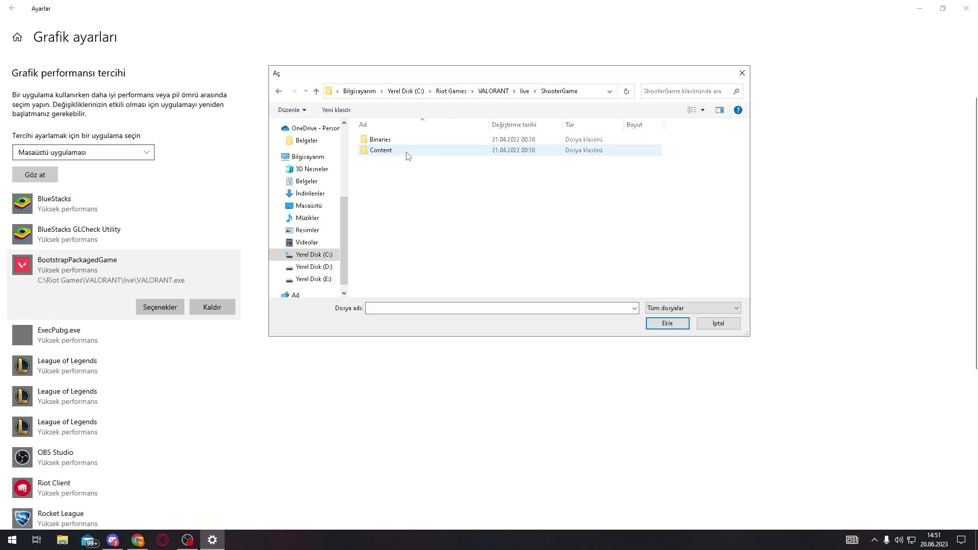
double_click(401, 141)
double_click(395, 141)
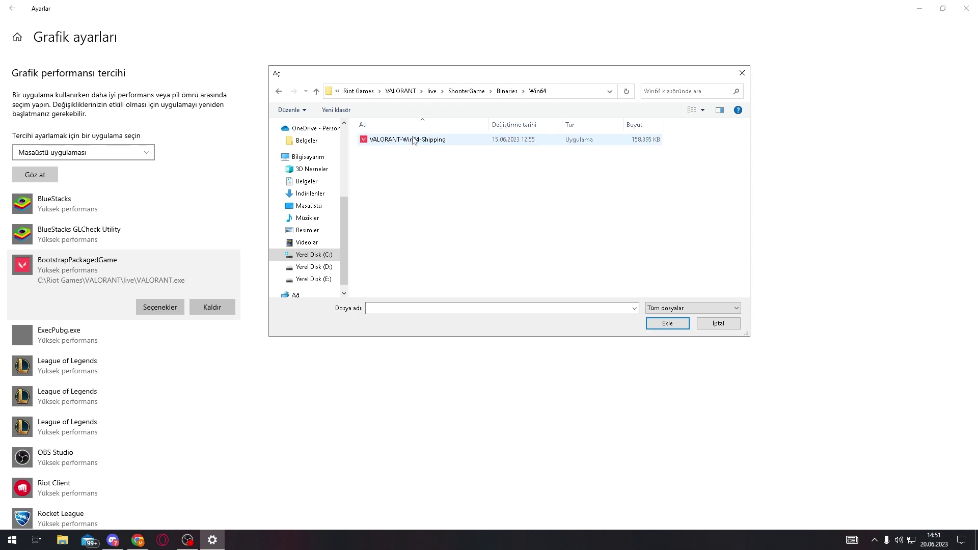
click(414, 141)
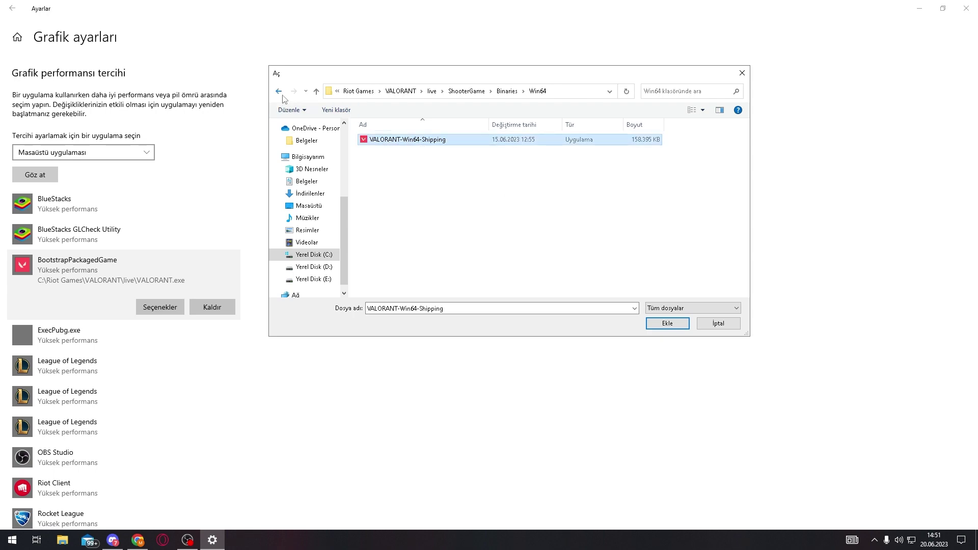
key(Return)
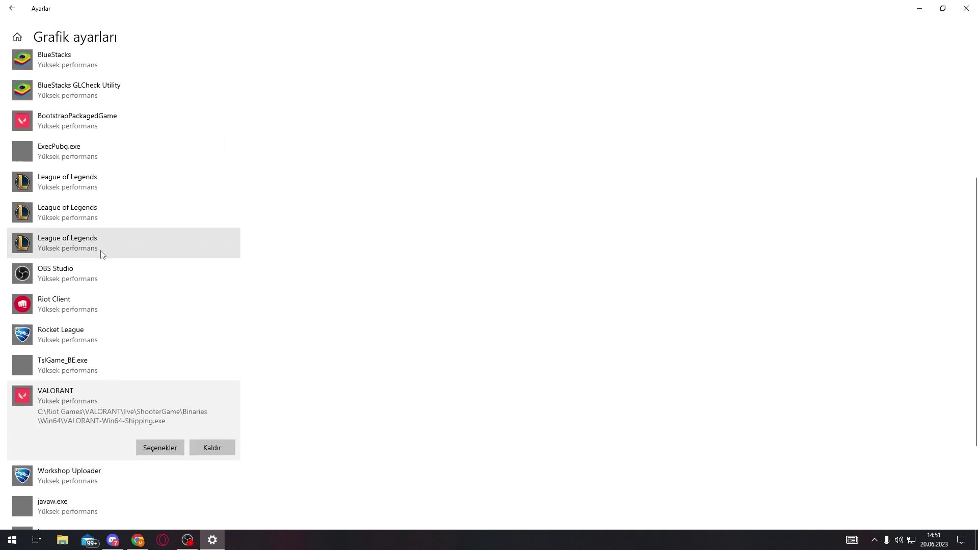
- Check the graphics preference options of BootstrapPackagedGame and VALORANT without changing them, and close the settings window
click(102, 122)
click(160, 163)
click(501, 329)
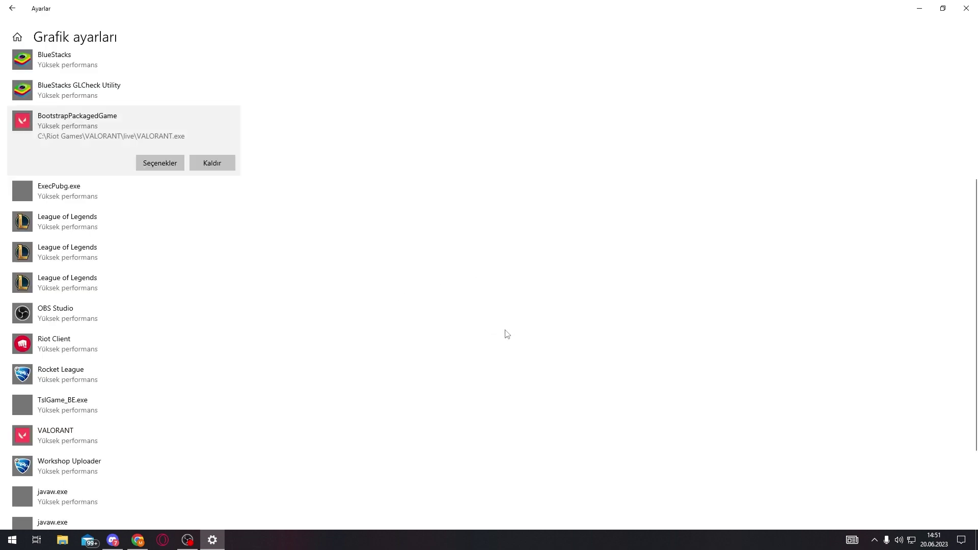
scroll(100, 362, down, 2)
click(101, 362)
click(160, 376)
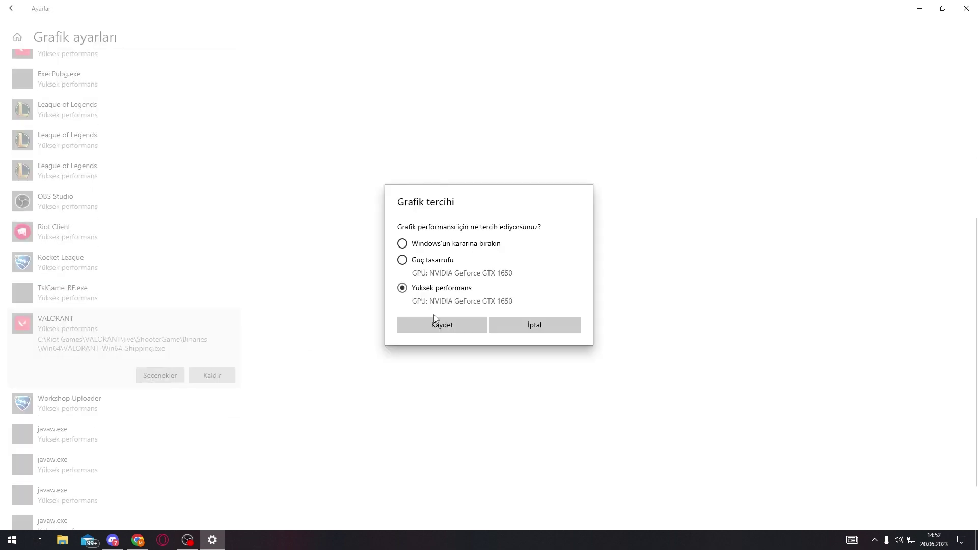
click(528, 325)
scroll(162, 319, up, 5)
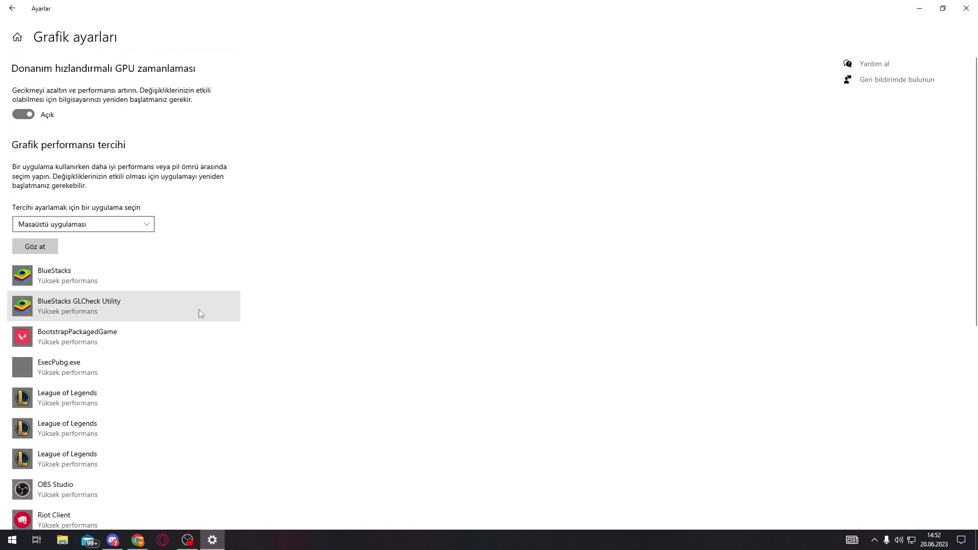
key(alt+F4)
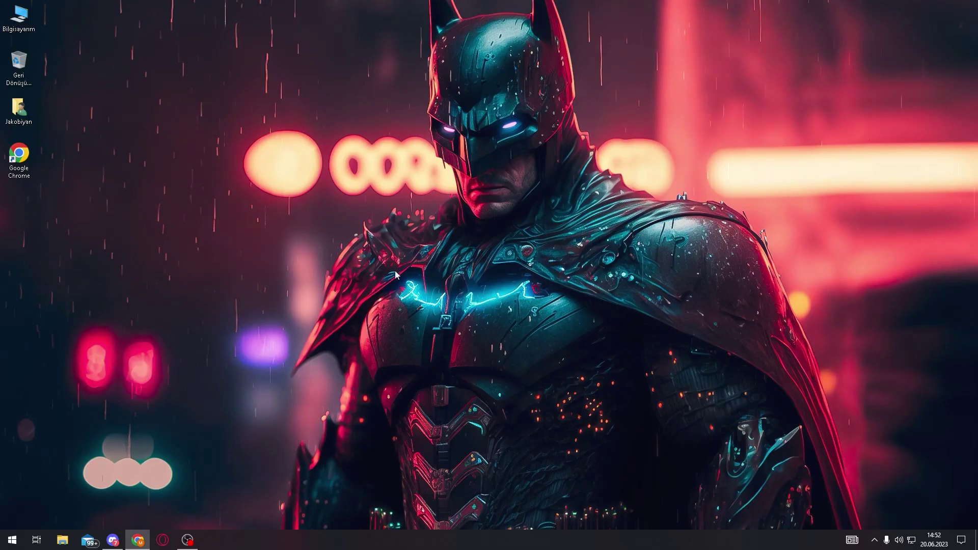
- Open the NVIDIA Control Panel (NVIDIA Denetim Masası) from the desktop and maximize its window
right_click(401, 207)
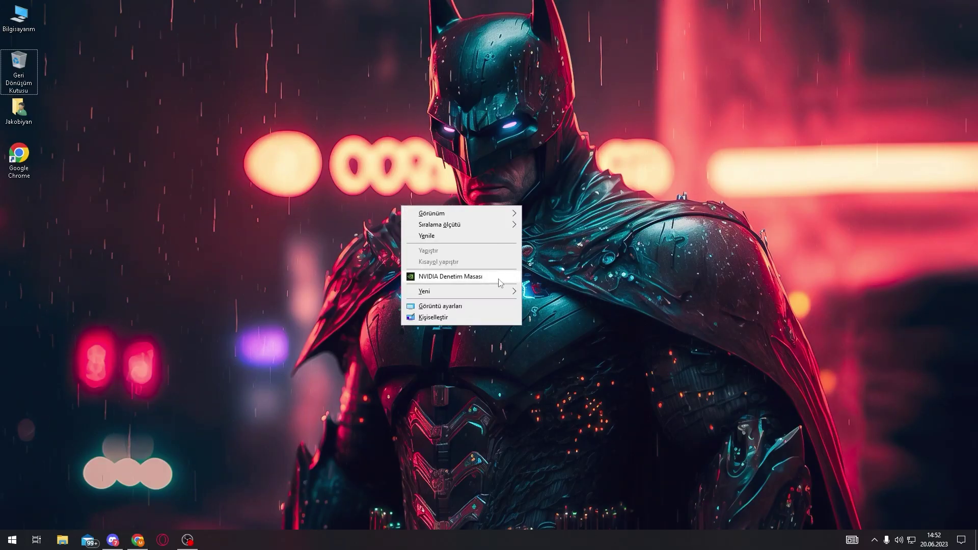
click(450, 281)
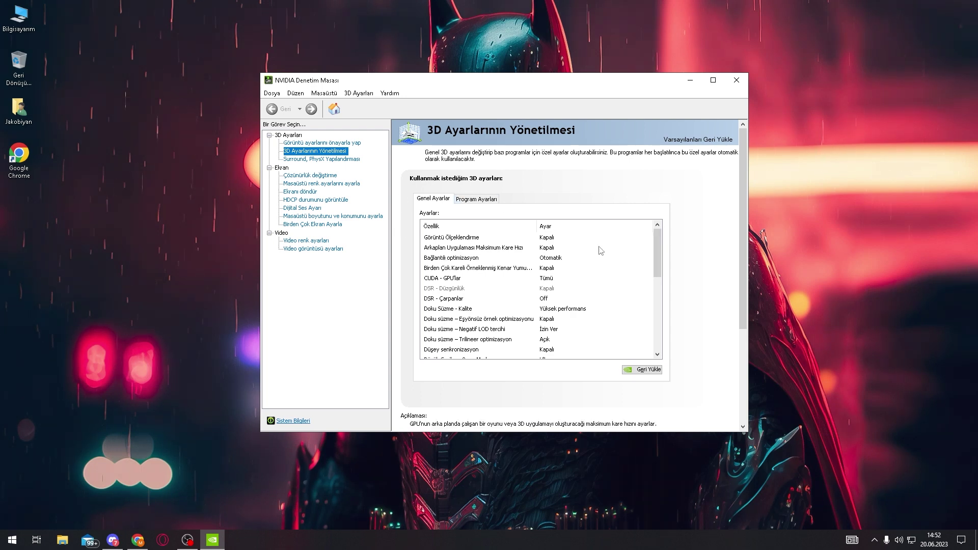
click(713, 80)
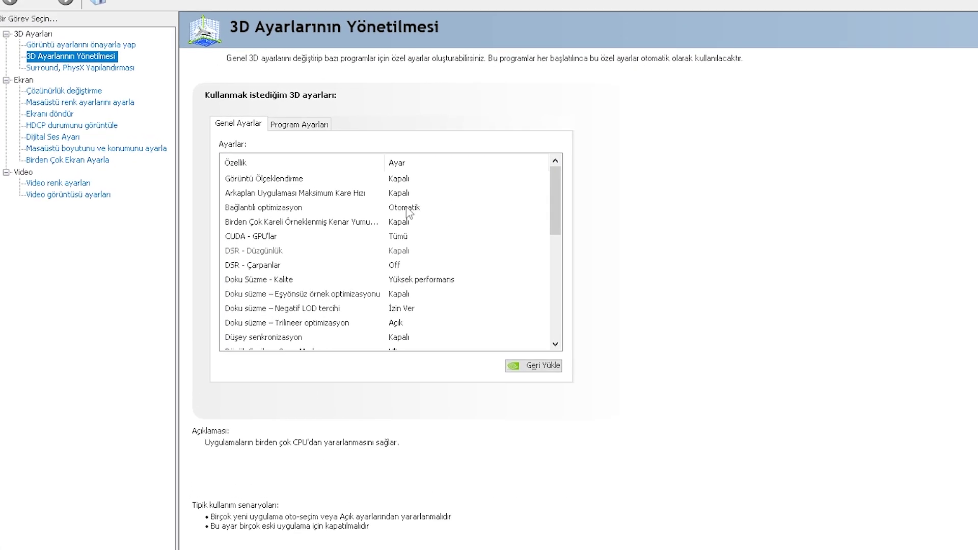
- Review the Doku Süzme - Kalite setting and the available options of Düşük Gecikme Oranı Modu in the global 3D settings
click(272, 304)
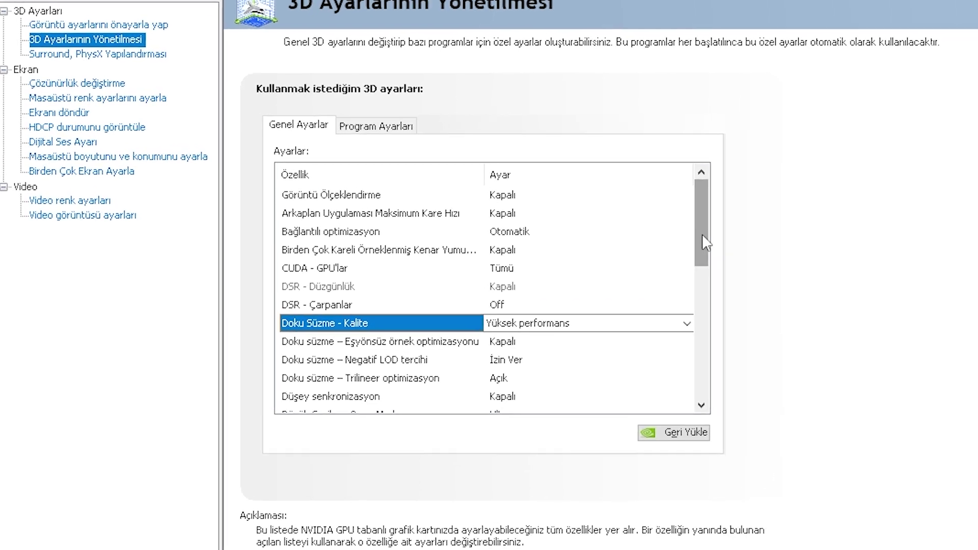
drag(629, 230, 632, 273)
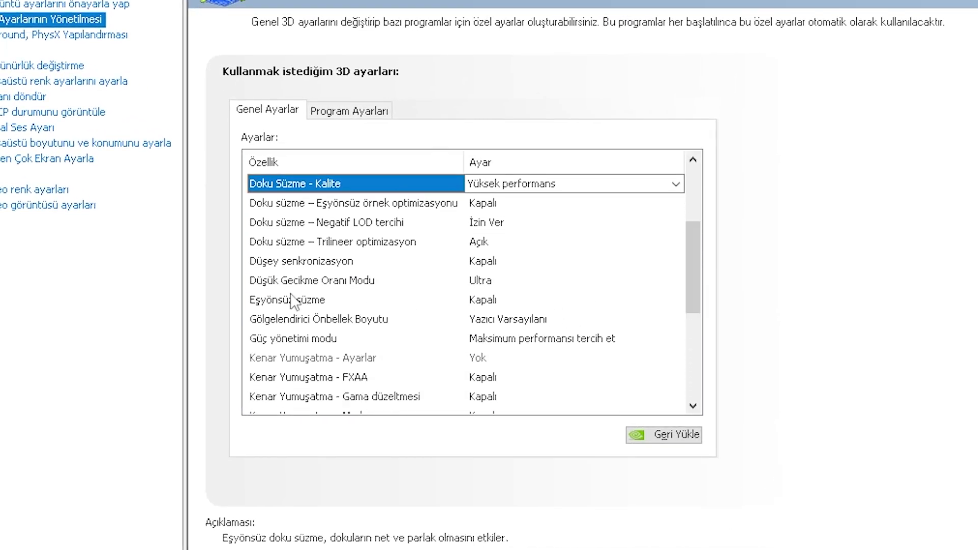
click(590, 284)
click(526, 284)
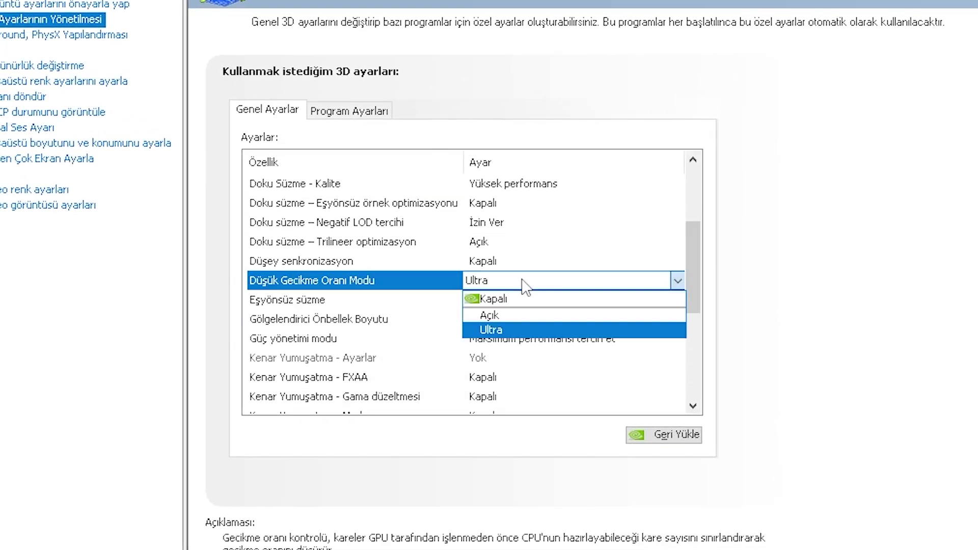
click(741, 315)
key(alt+Down)
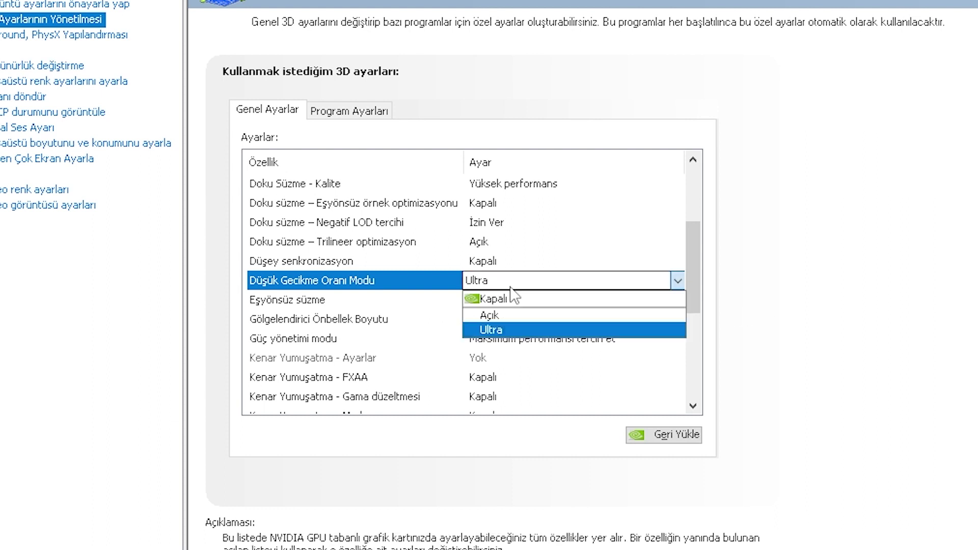
click(743, 293)
- Check the Güç yönetimi modu setting and look through the remaining global 3D settings
scroll(560, 285, down, 1)
click(530, 280)
click(530, 281)
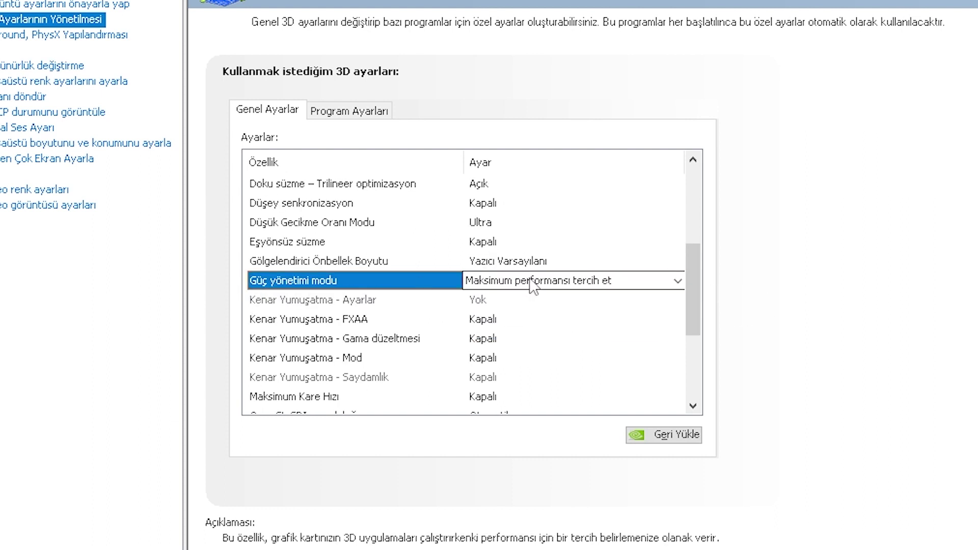
click(678, 280)
click(795, 301)
drag(695, 304, 695, 359)
scroll(550, 301, down, 1)
scroll(407, 327, up, 5)
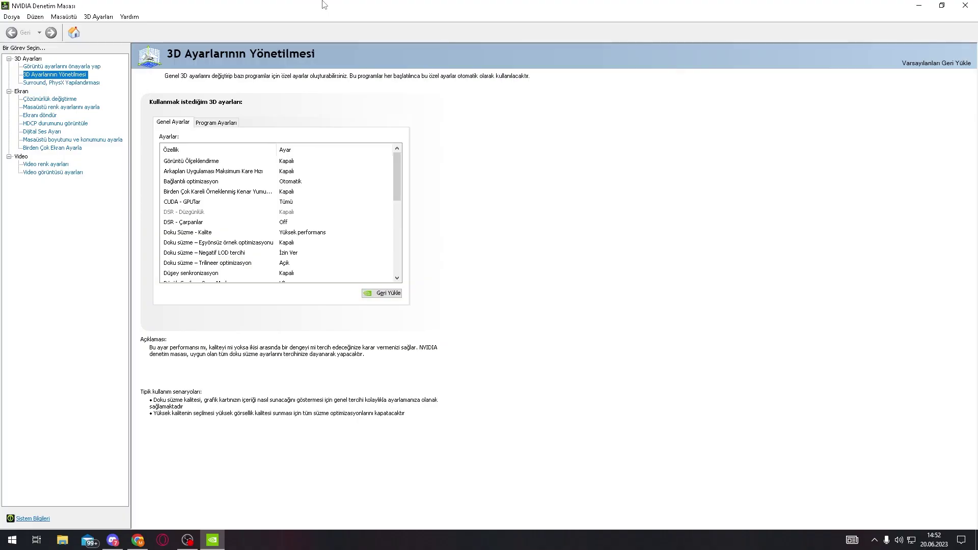
- Check the Gelişmiş 3D görüntü ayarlarını kullan option among the image preset settings and return to the 3D settings management page
key(super+Down)
click(195, 86)
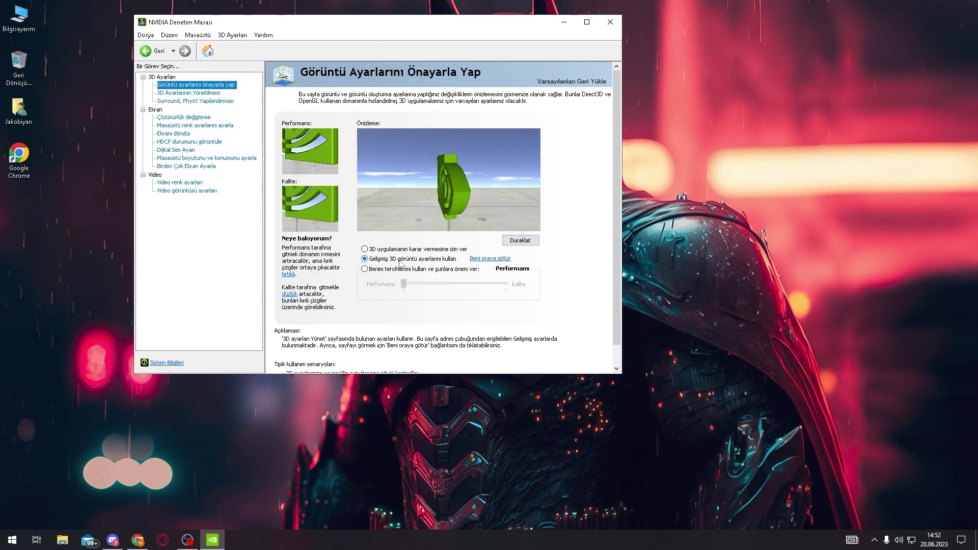
click(190, 93)
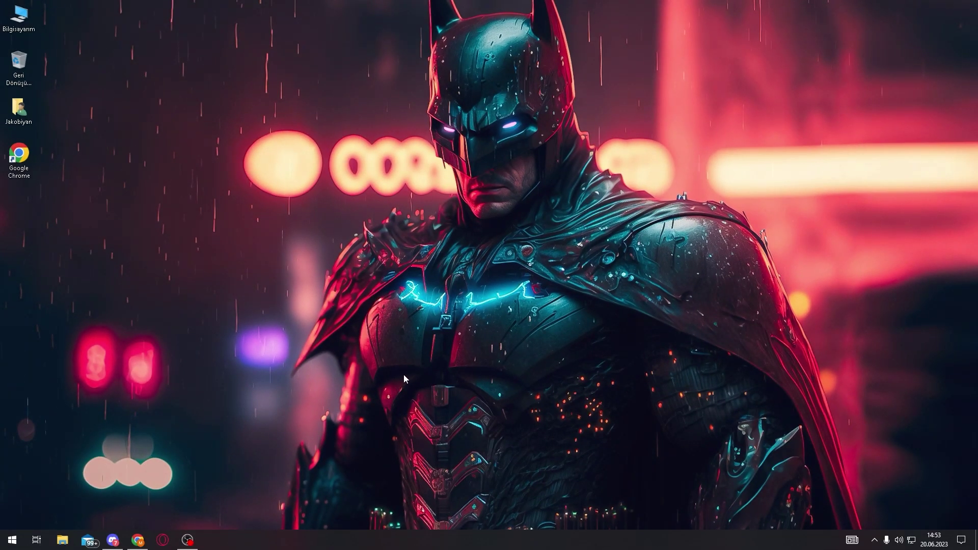
- Open the AppData folder through the Run dialog and go to Local > VALORANT > Saved > Config
key(super+r)
text(a)
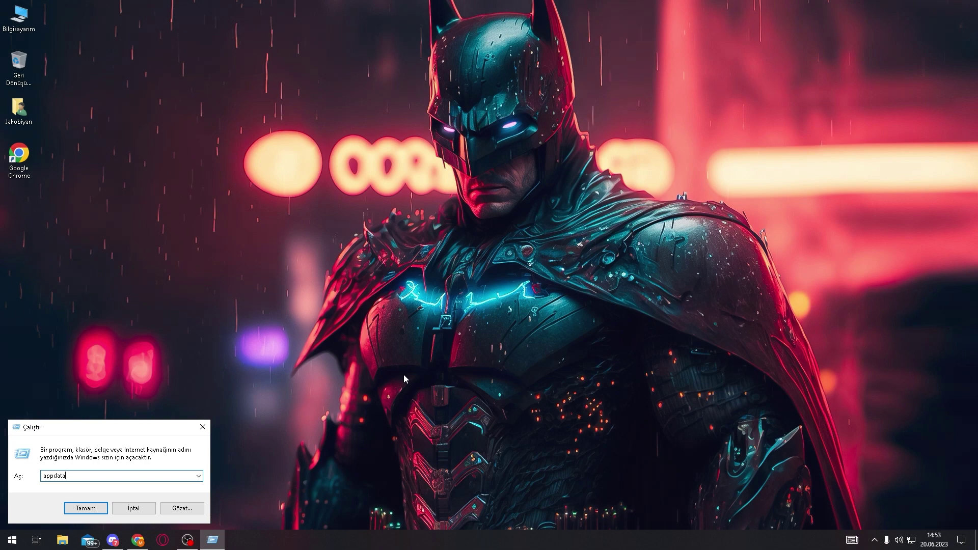
key(Return)
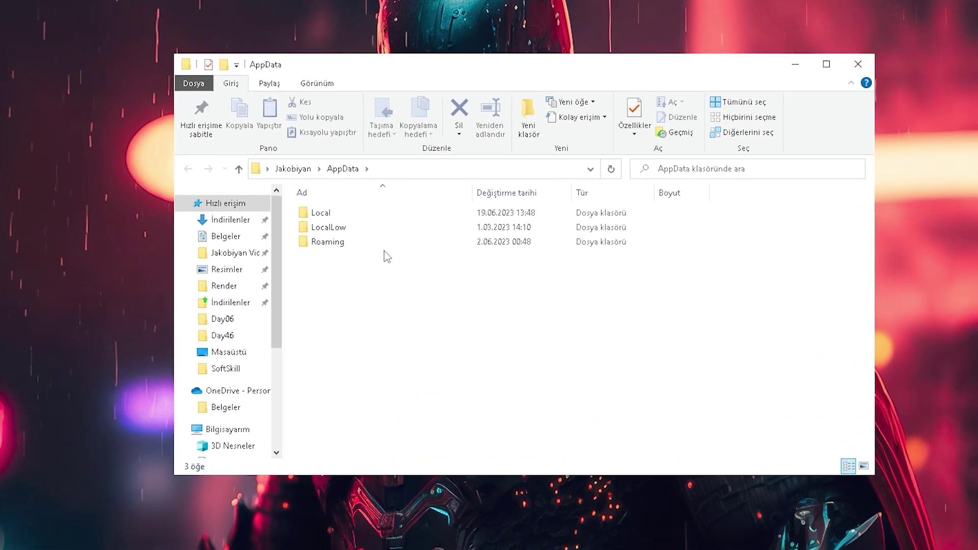
double_click(356, 214)
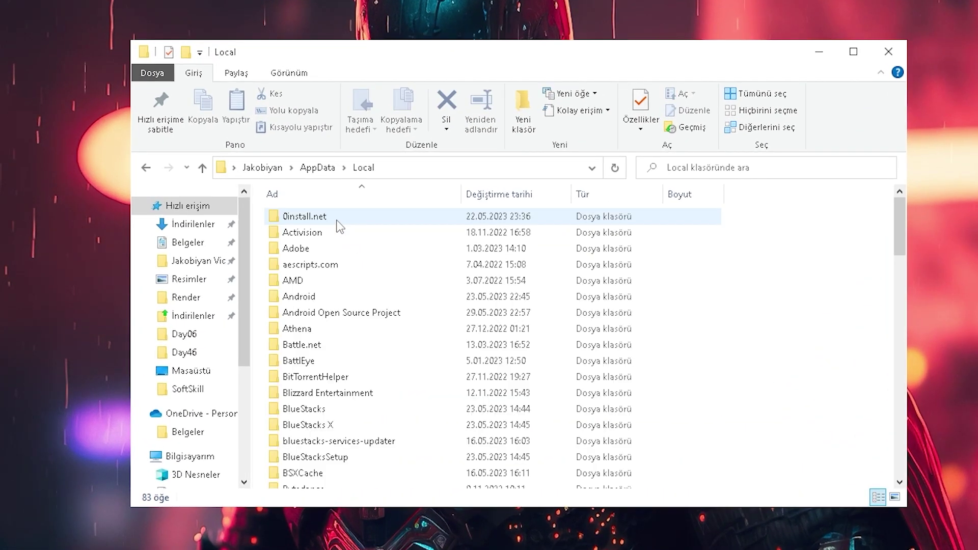
scroll(336, 356, down, 20)
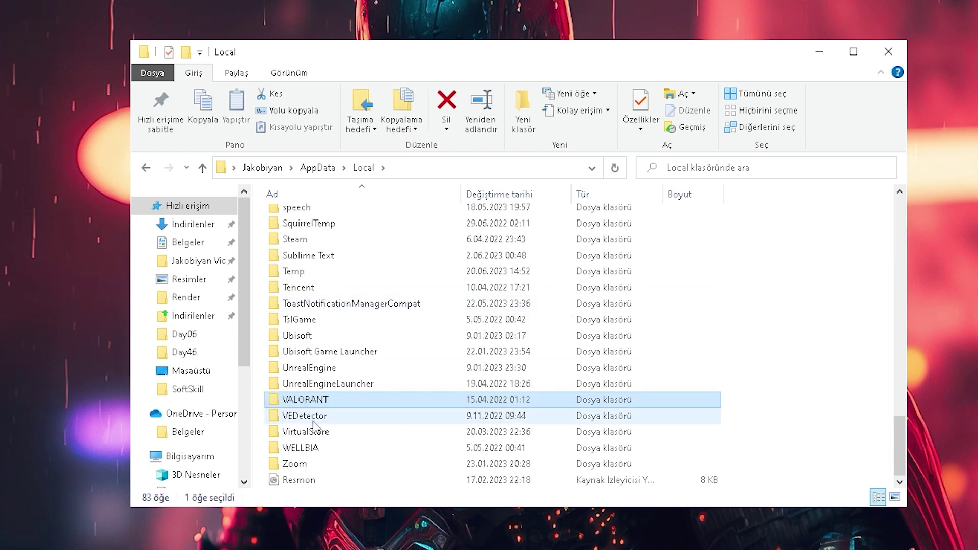
double_click(341, 399)
double_click(376, 222)
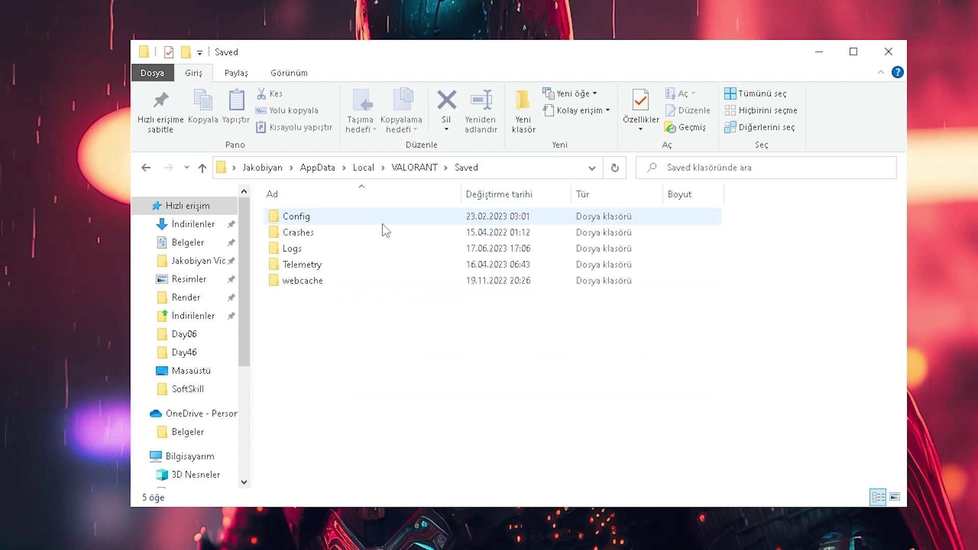
double_click(331, 216)
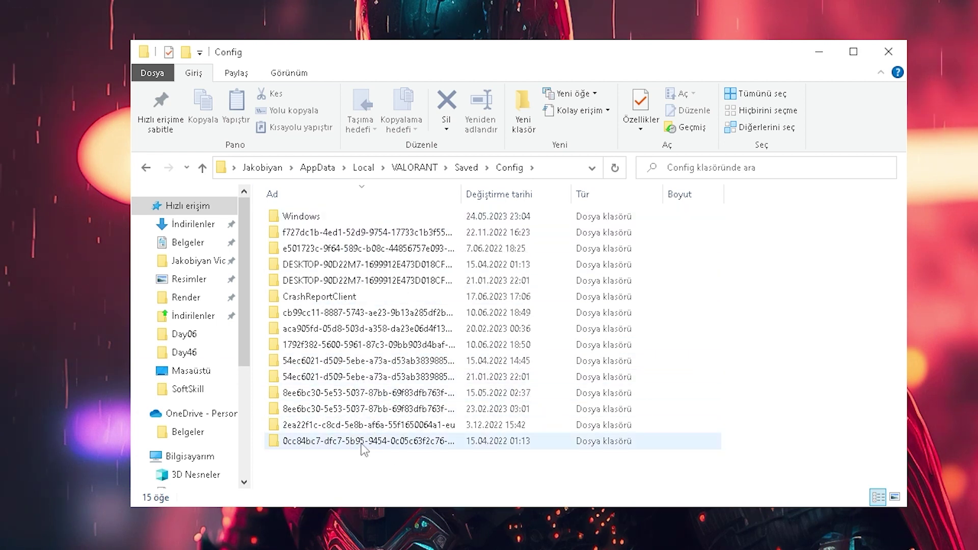
- Check the account folder listed last in Config, and open the Windows folder inside the account folder dated 3.12.2022
double_click(325, 441)
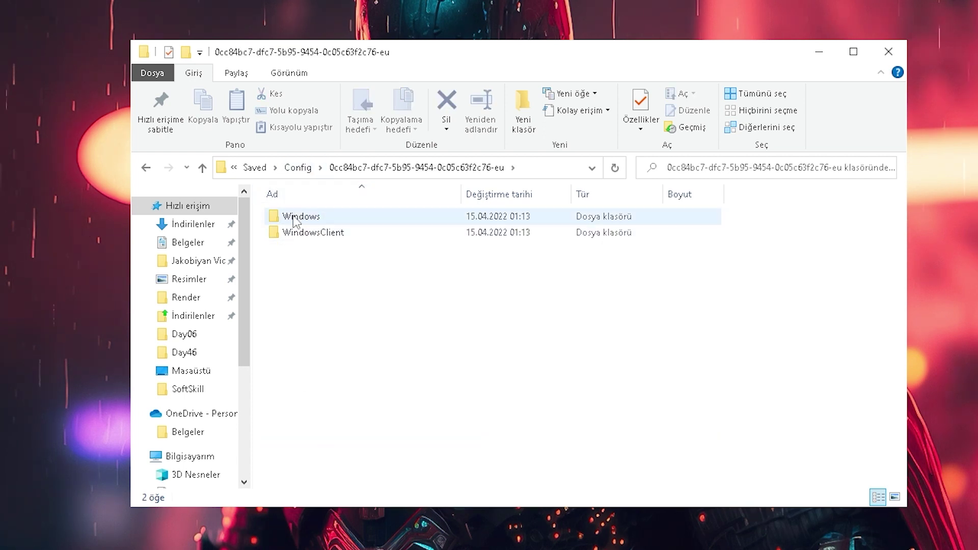
click(304, 176)
double_click(316, 424)
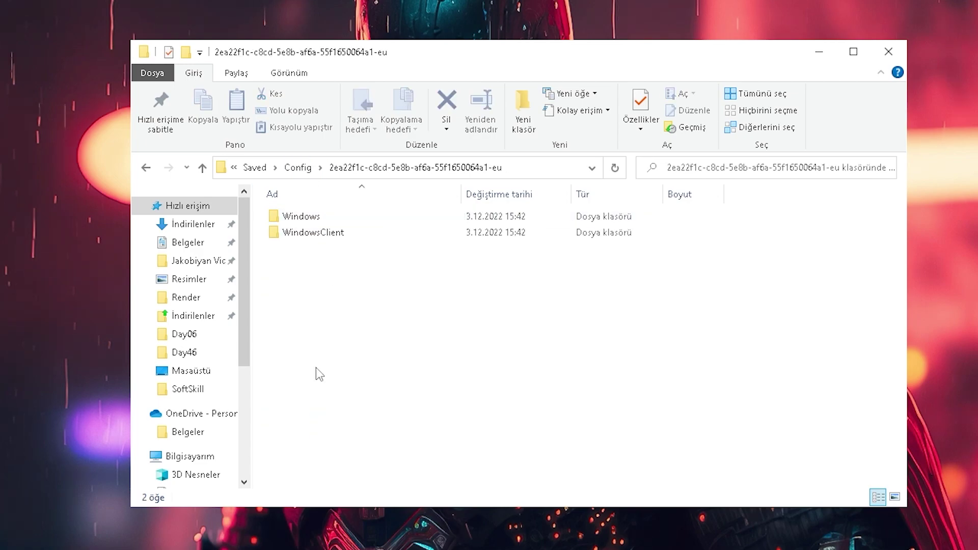
click(323, 224)
double_click(323, 222)
- Open the RiotUserSettings file, look through its contents, and close it
click(320, 232)
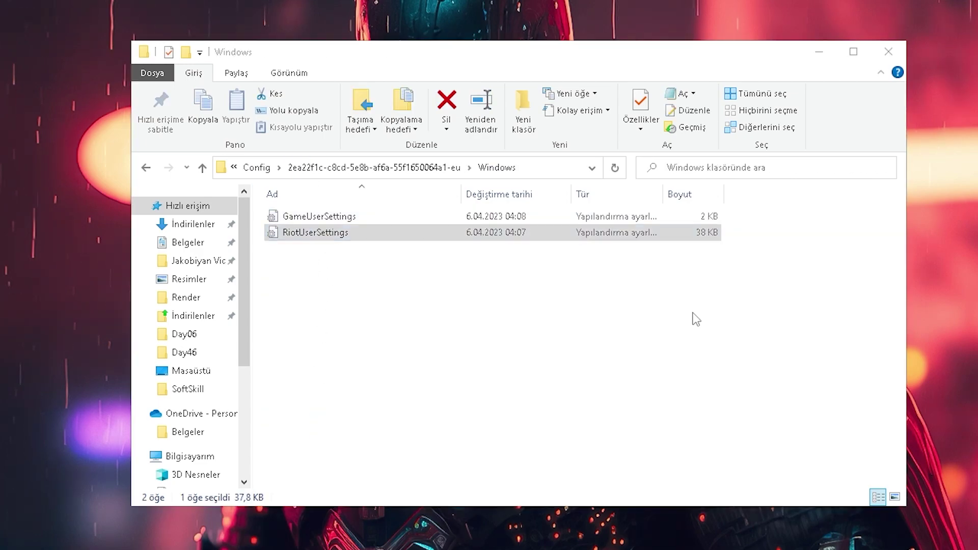
key(Return)
scroll(297, 366, down, 15)
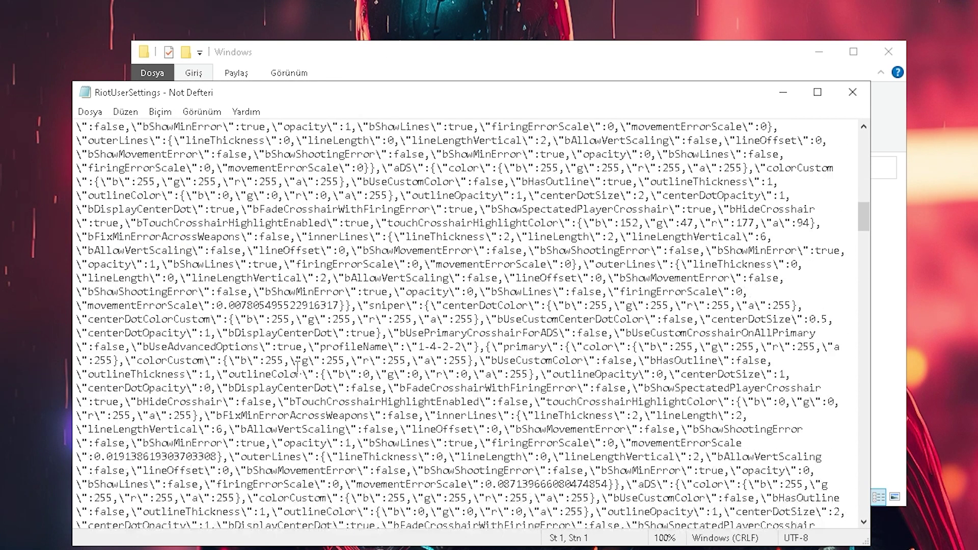
drag(863, 258, 786, 120)
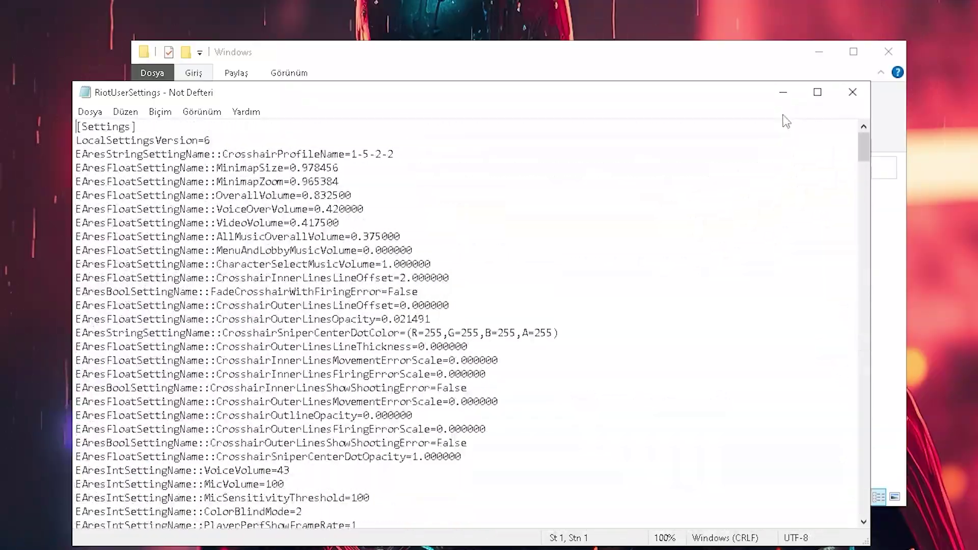
click(852, 92)
- Open the GameUserSettings file and review its display settings and the quality values under ScalabilityGroups
double_click(275, 214)
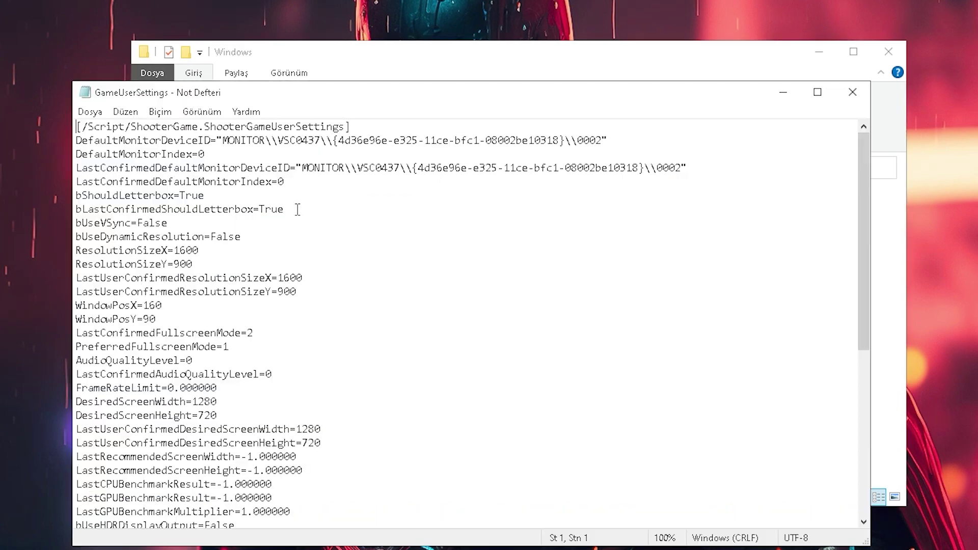
scroll(112, 321, down, 7)
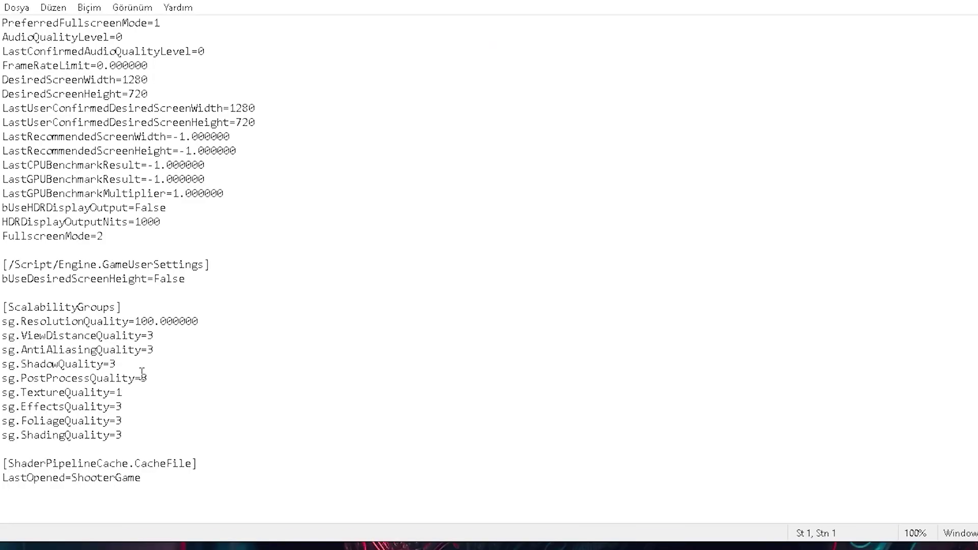
click(128, 439)
drag(131, 429, 137, 395)
click(140, 408)
text(2)
click(240, 454)
scroll(169, 403, up, 5)
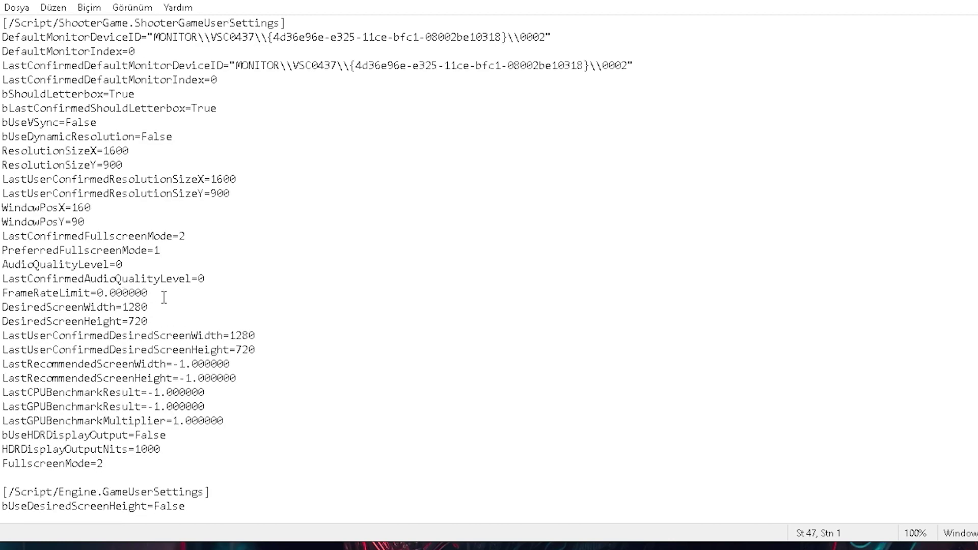
- Examine the sg.ResolutionQuality value and the anti-aliasing, shadow and post-process quality entries under ScalabilityGroups
click(151, 321)
scroll(173, 312, down, 5)
drag(213, 327, 150, 326)
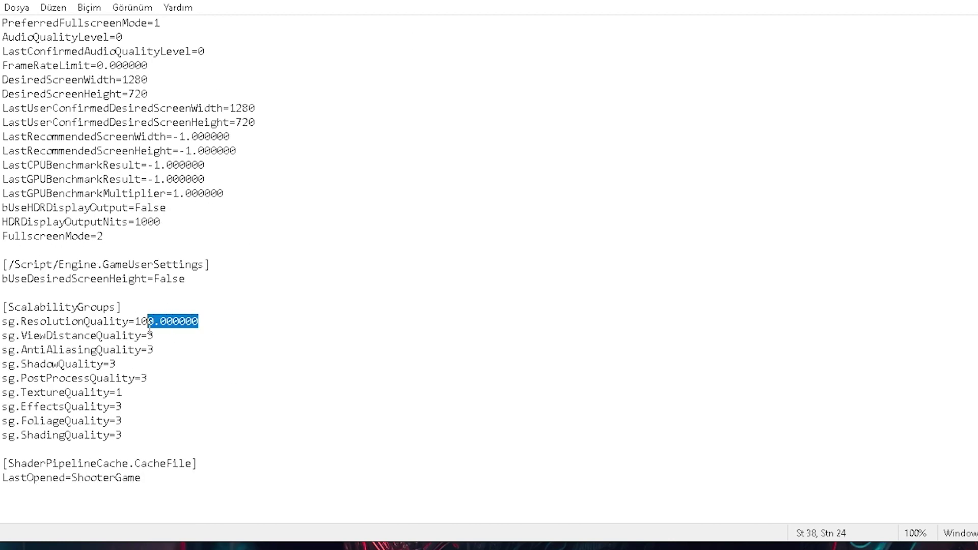
click(147, 322)
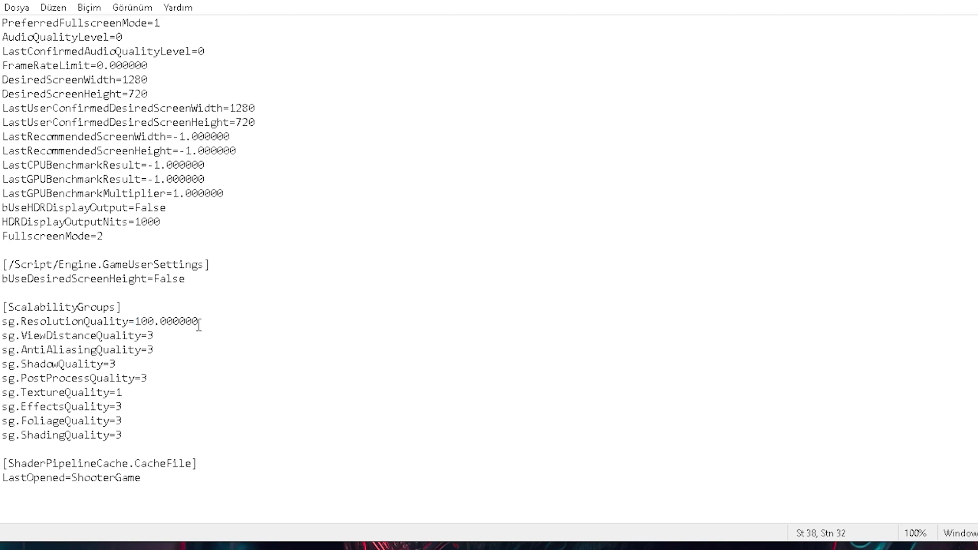
drag(198, 321, 102, 321)
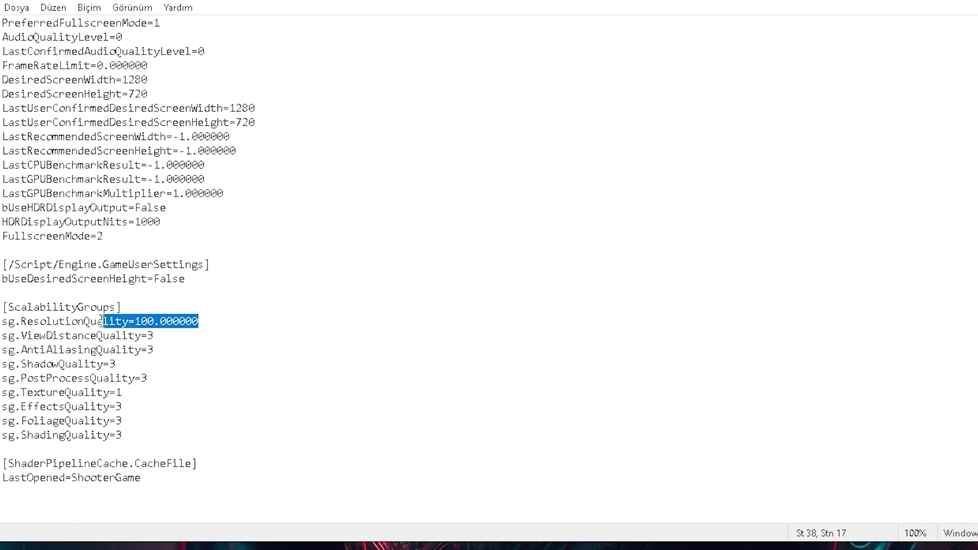
click(160, 364)
click(161, 378)
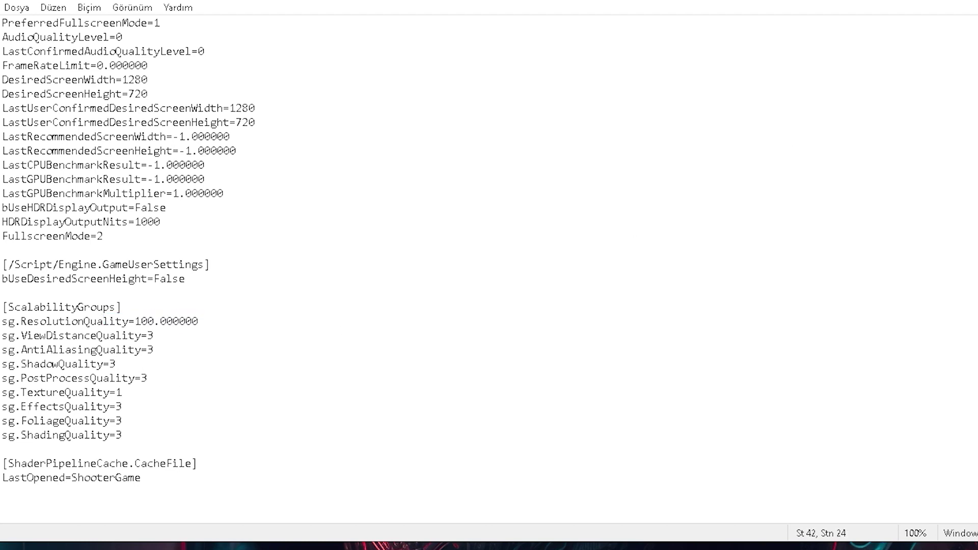
click(151, 349)
click(143, 365)
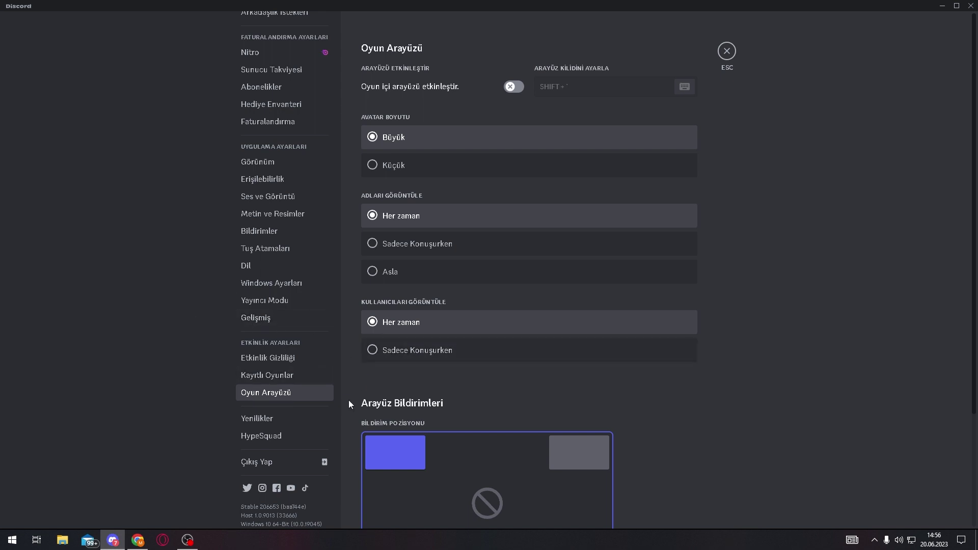
- Enable the in-game overlay (Oyun içi arayüzü etkinleştir) and go to the Arayüz Bildirimleri section
click(511, 88)
click(513, 89)
click(513, 89)
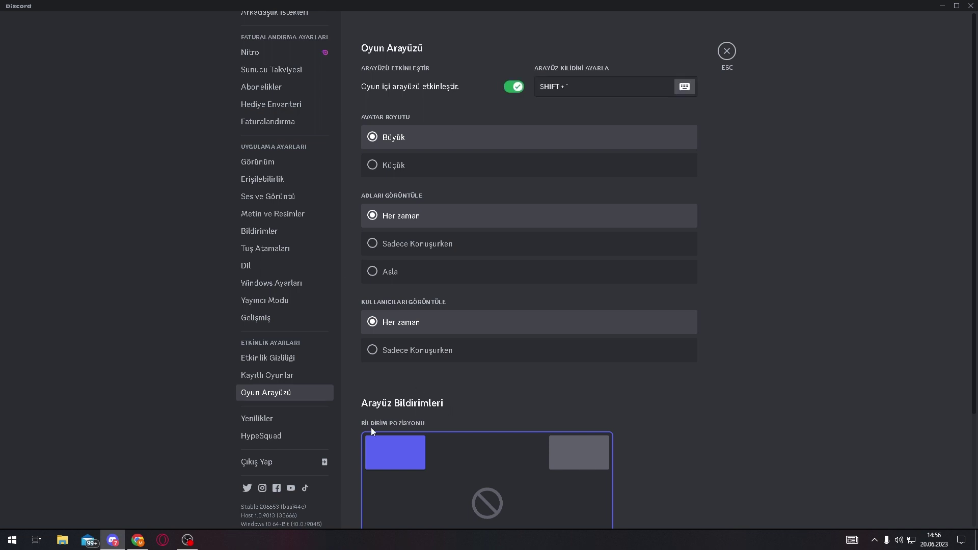
scroll(375, 366, down, 1)
scroll(356, 346, up, 1)
scroll(404, 465, down, 1)
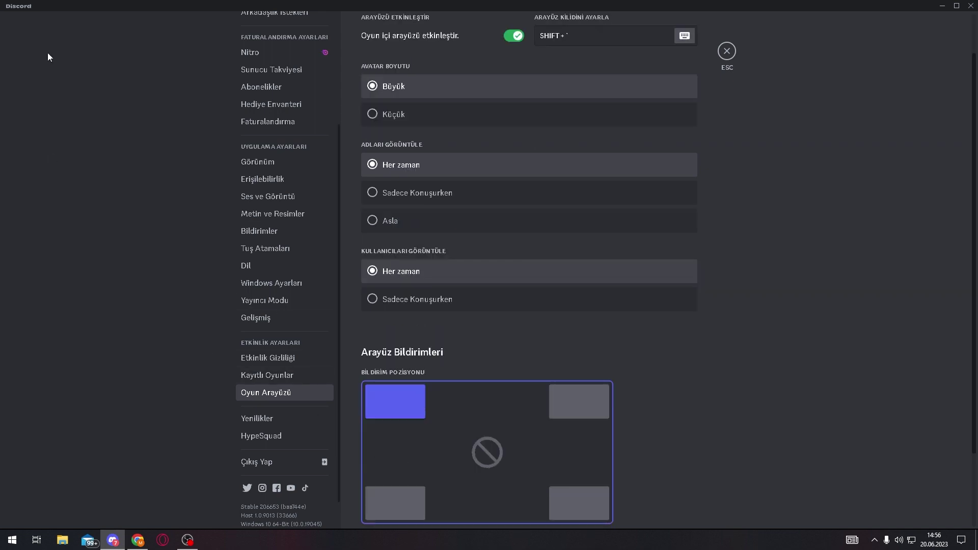
- Try the upper-right, lower-right and lower-left overlay notification positions, and set the position back to the upper-left corner
click(574, 406)
click(559, 515)
click(397, 516)
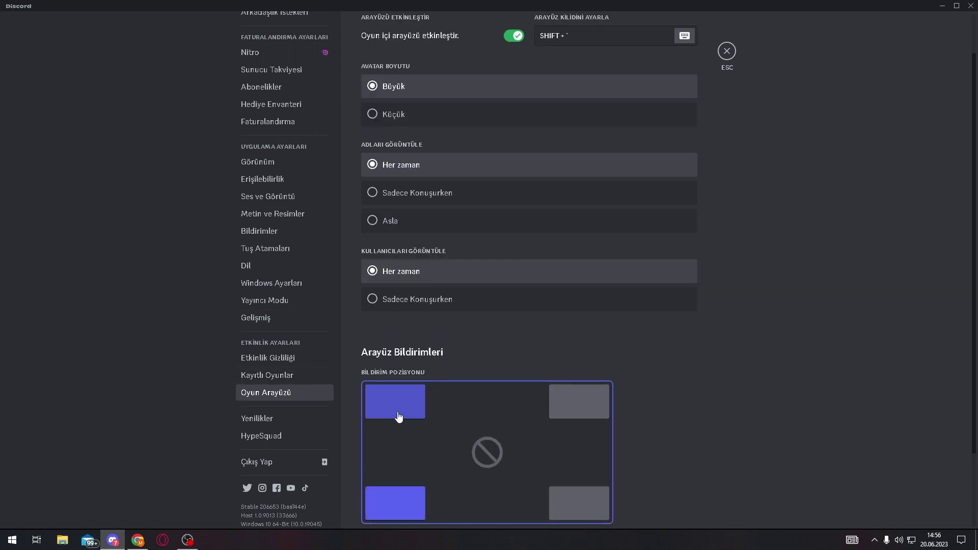
click(398, 417)
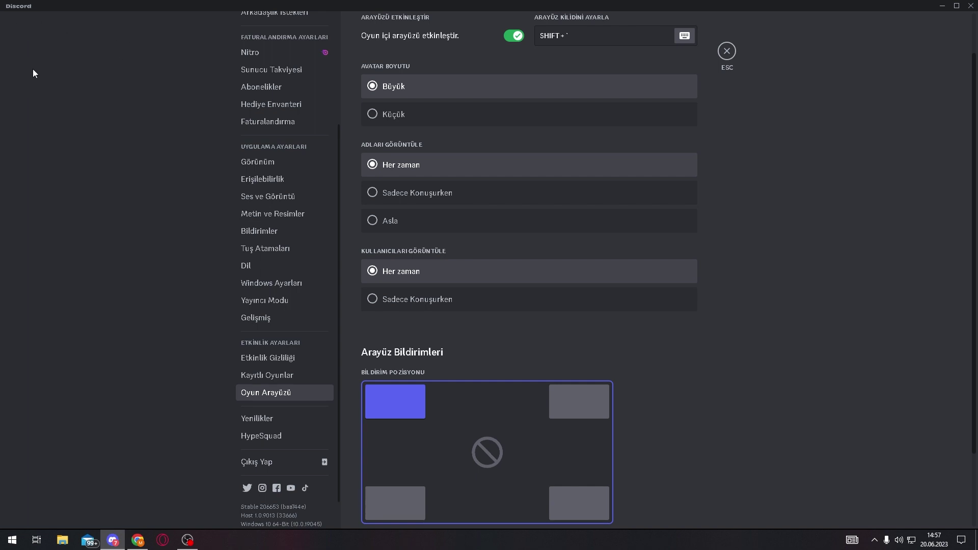
- Disable the in-game overlay, and check the Kayıtlı Oyunlar and Etkinlik Gizliliği settings pages
scroll(517, 159, up, 1)
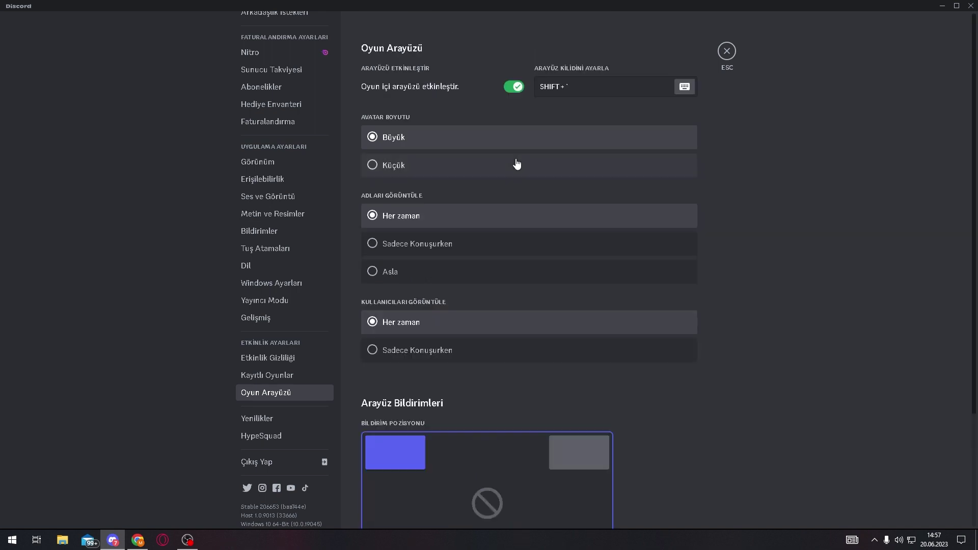
click(511, 86)
click(300, 373)
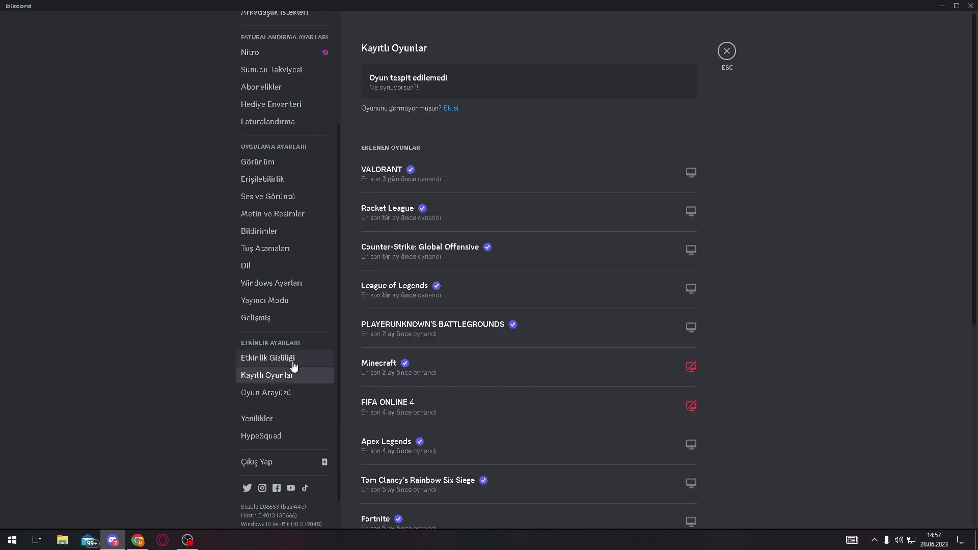
click(295, 360)
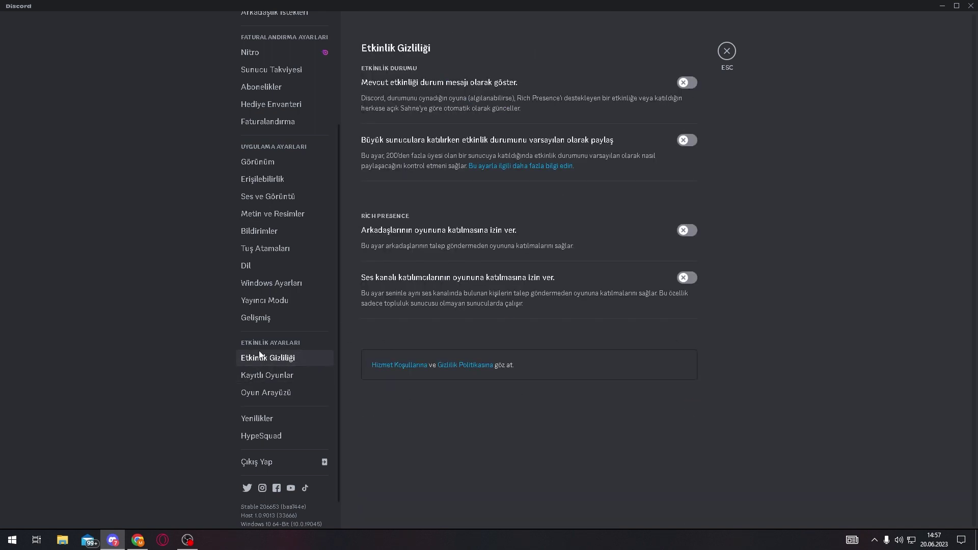
- Try switching the Donanım İvmesi setting under Gelişmiş, cancel the change, and check the Yayıncı Modu and Windows Ayarları pages
click(273, 319)
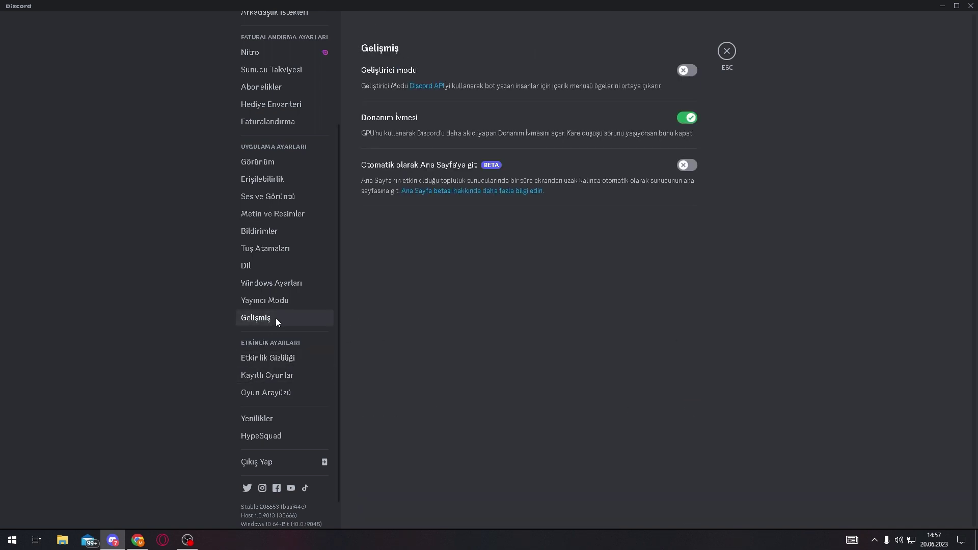
click(686, 121)
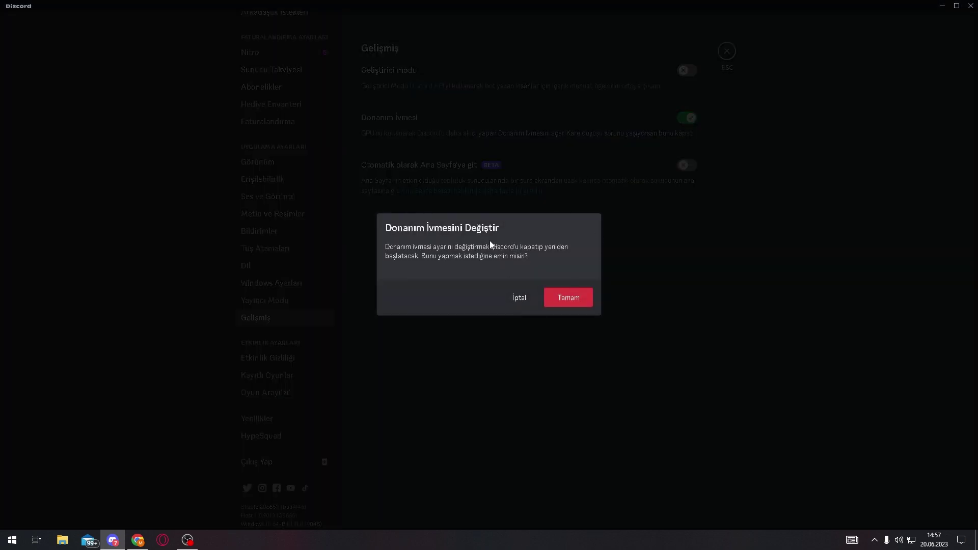
click(519, 297)
click(282, 300)
click(283, 281)
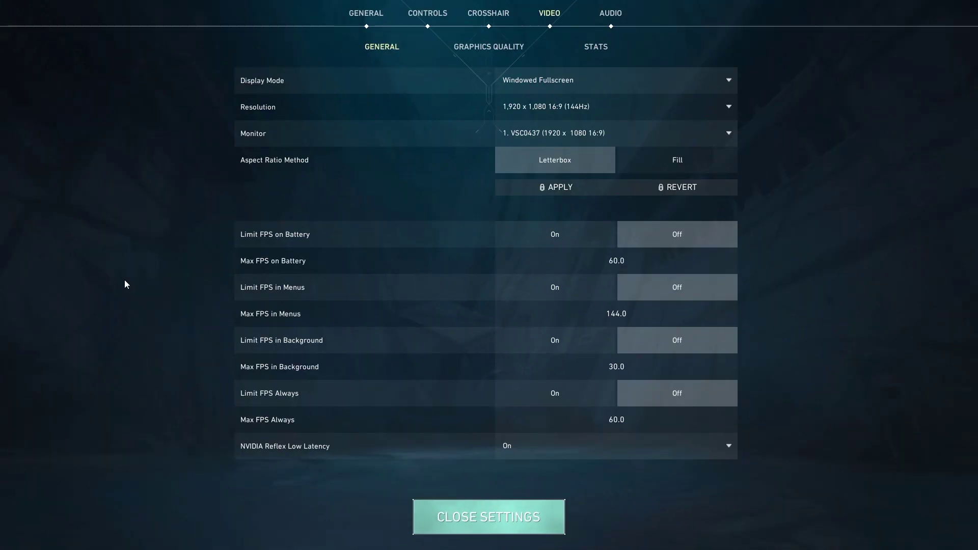
- Review the Display Mode and NVIDIA Reflex Low Latency options in VALORANT's video settings, and show the Graphics Quality settings
click(579, 82)
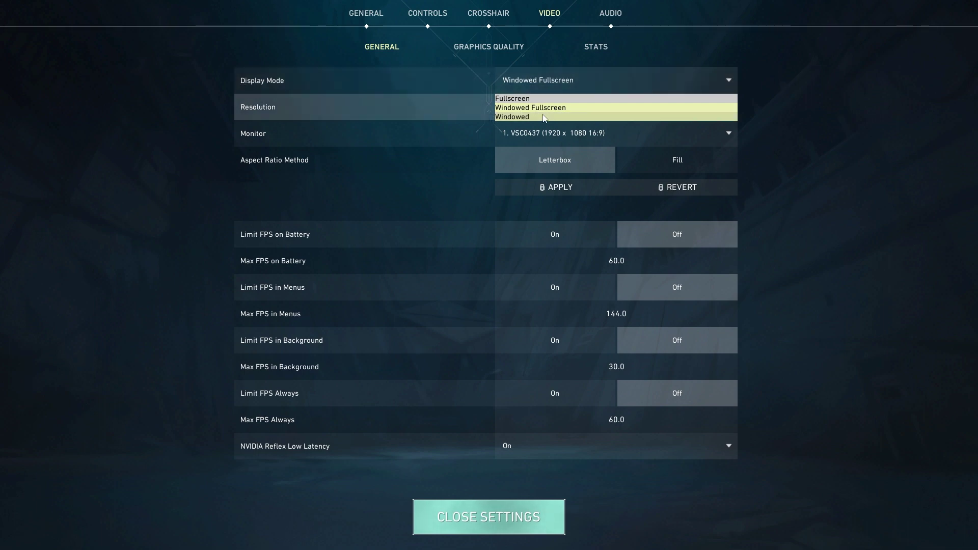
click(830, 174)
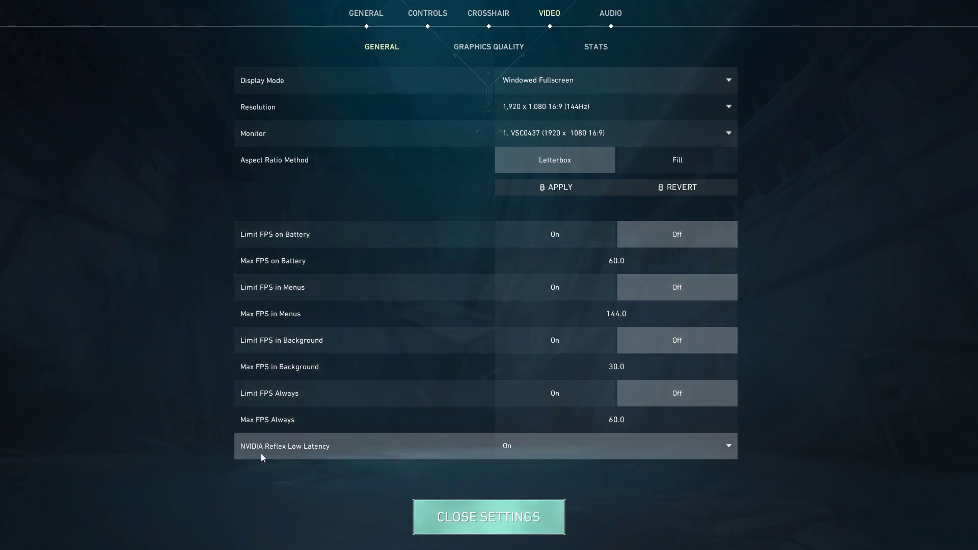
click(522, 450)
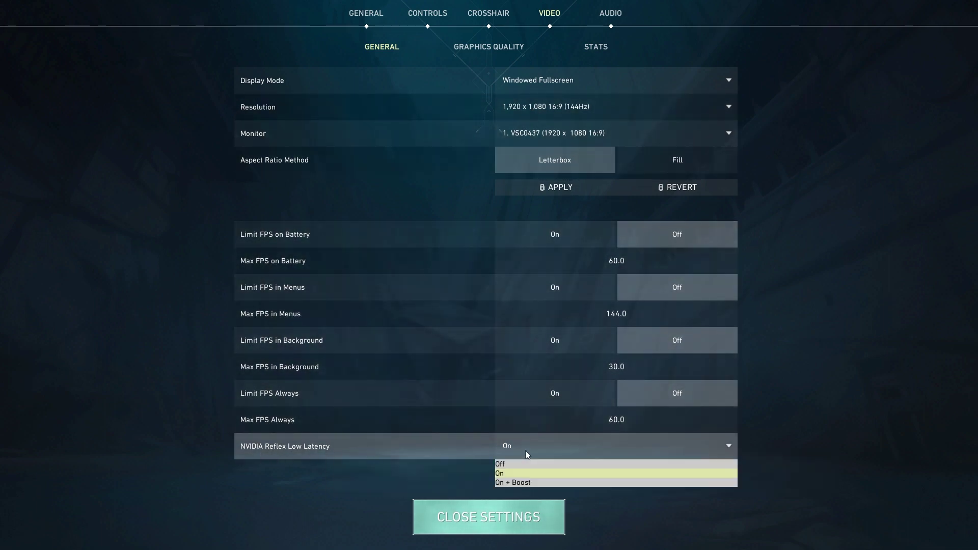
click(801, 304)
click(474, 53)
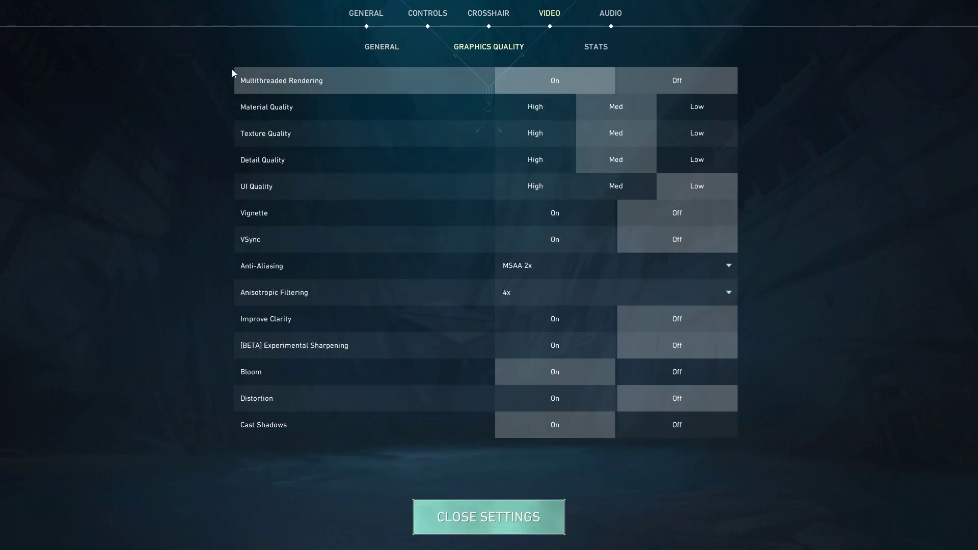